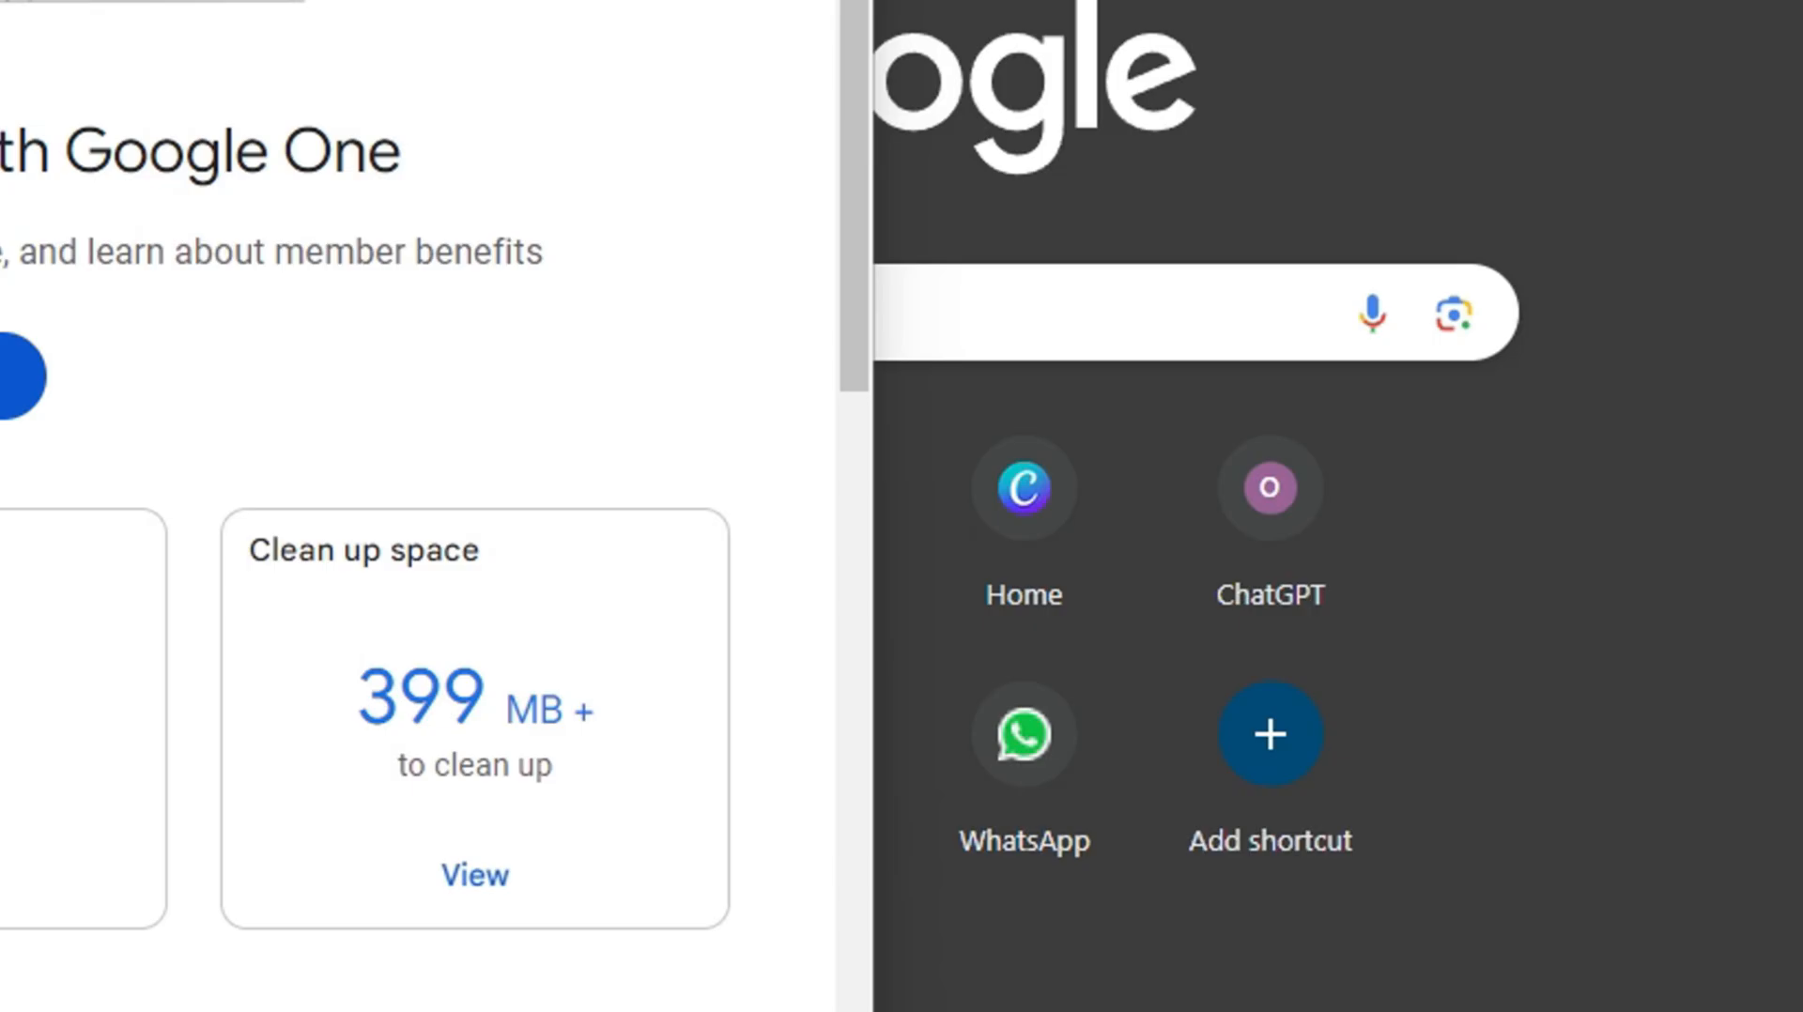
Step: Uninstall the Google One app from its own window's menu and confirm removal
click(1268, 186)
click(789, 536)
click(760, 483)
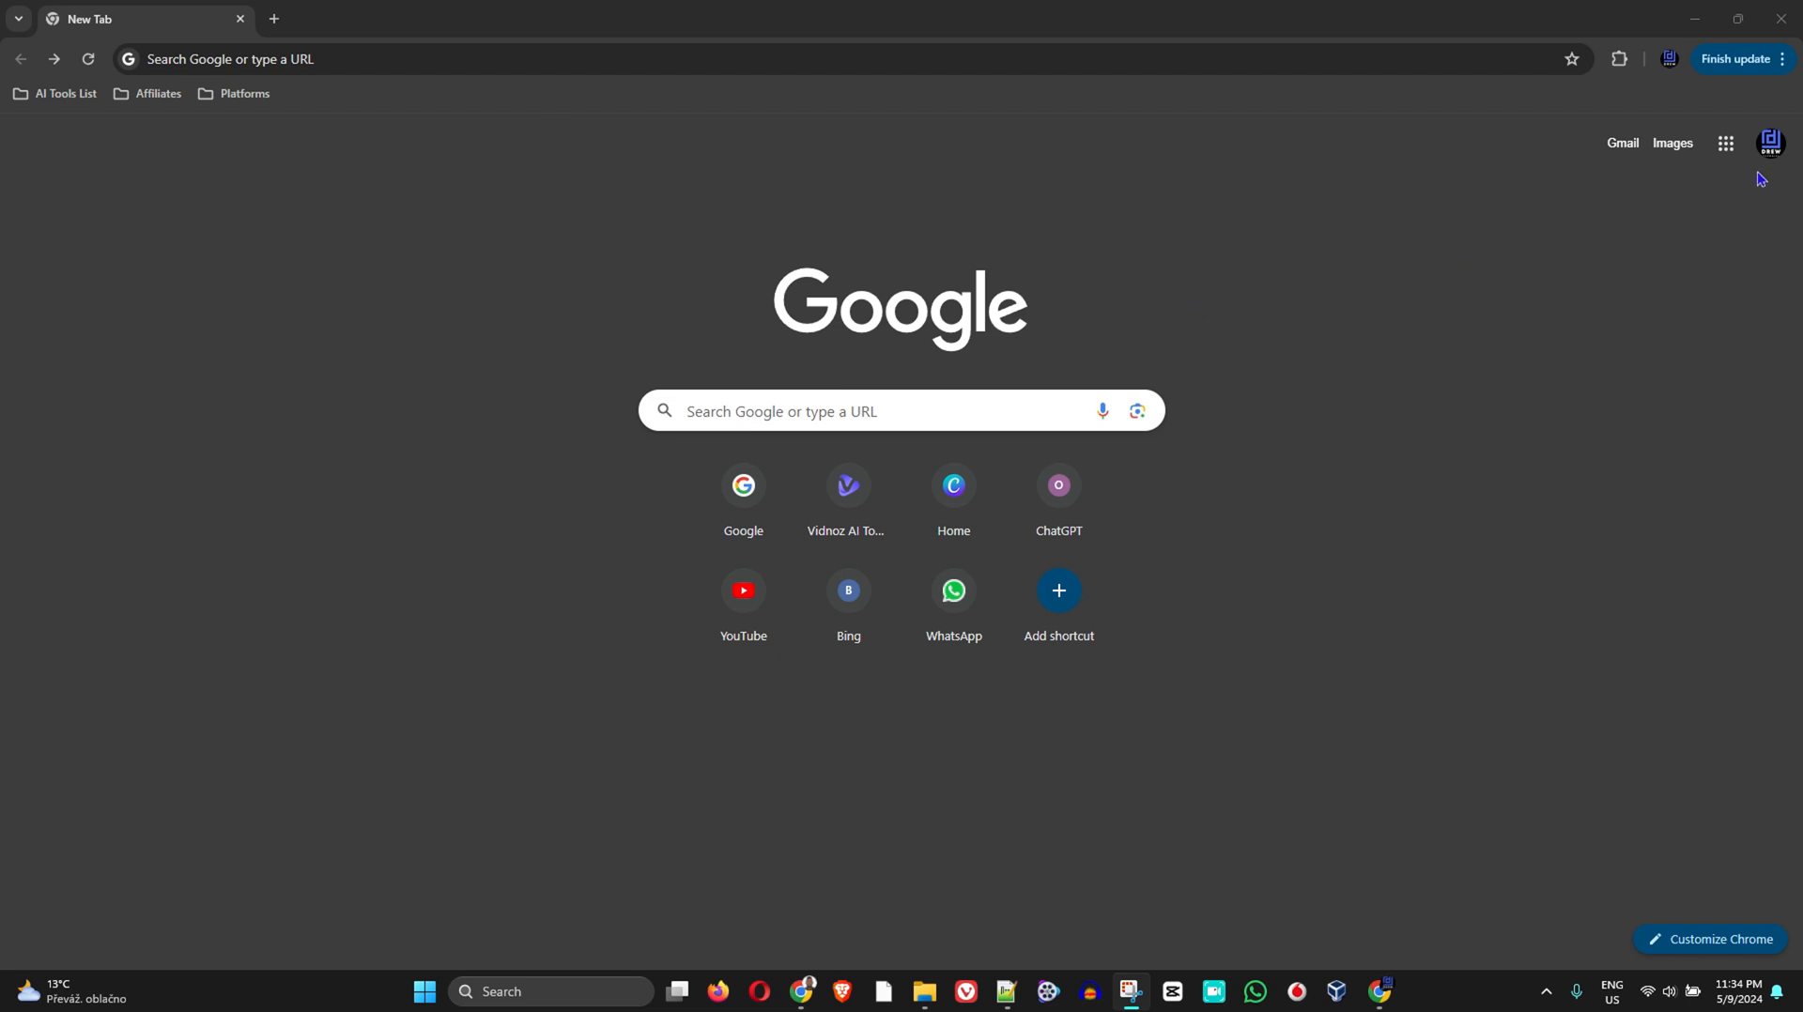
Step: Open the Google One page from Chrome's Google apps grid
click(1726, 143)
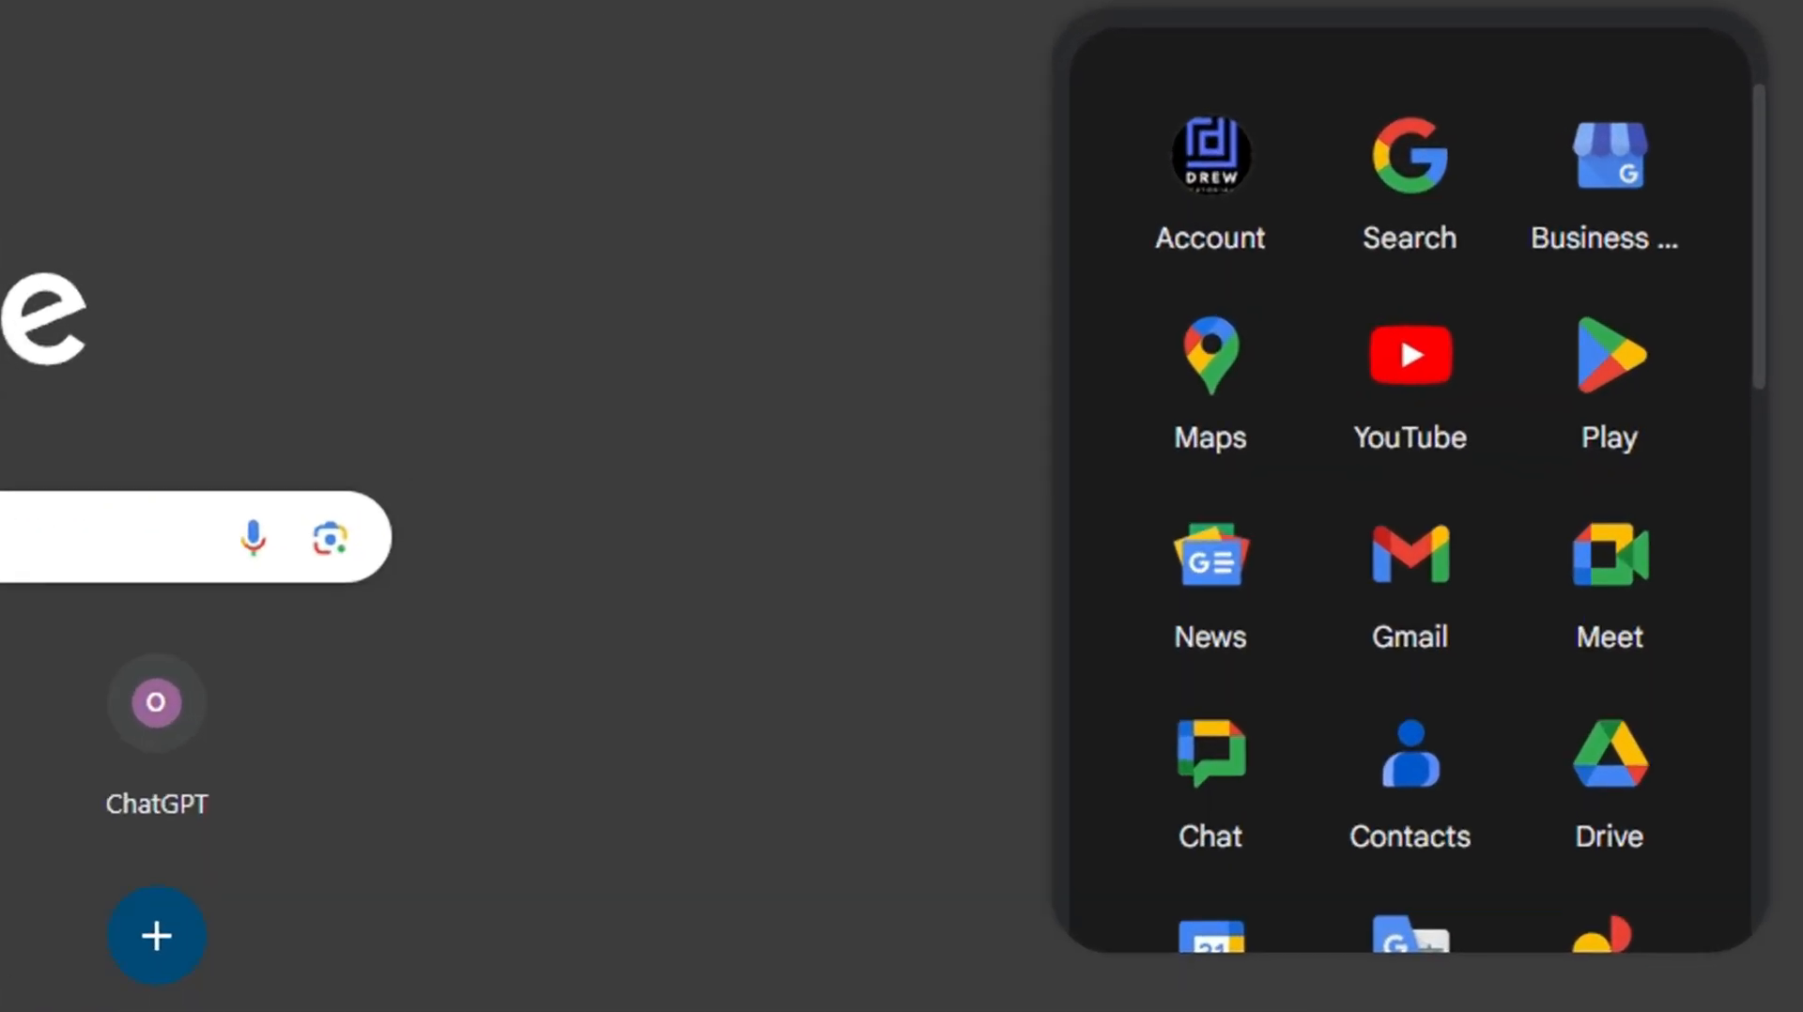
scroll(1507, 380, down, 8)
scroll(1521, 403, down, 3)
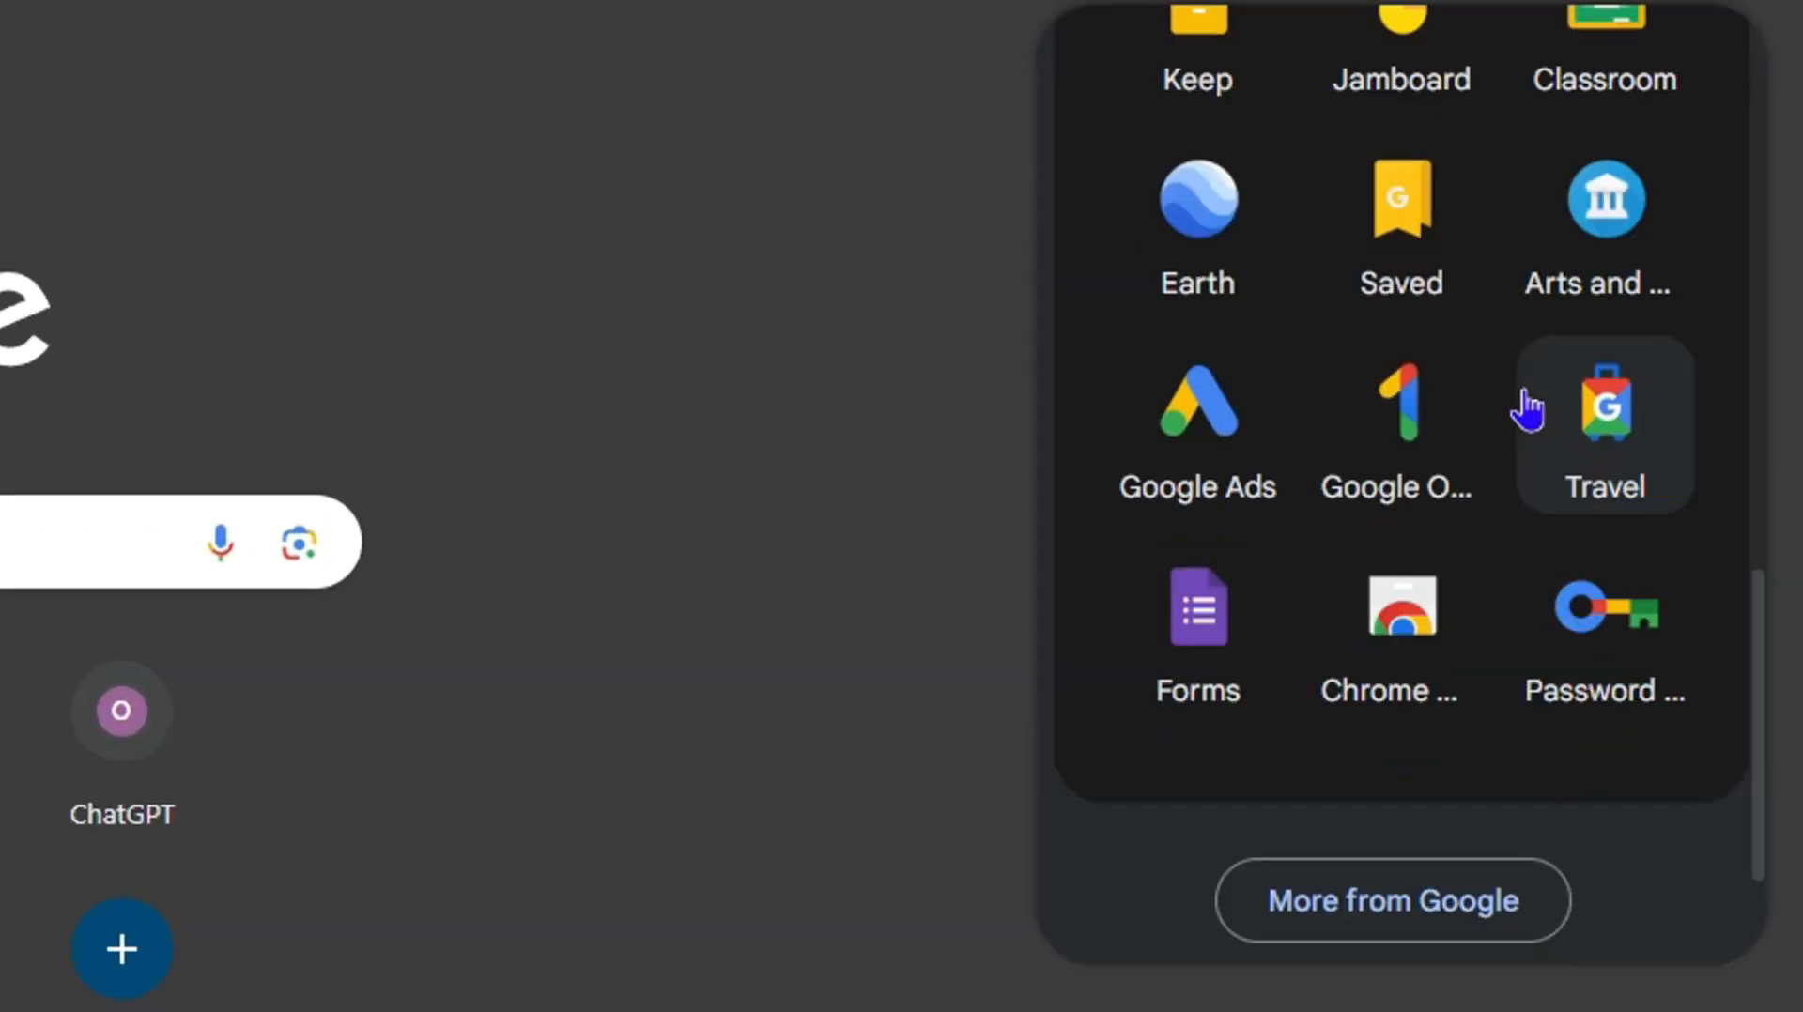
click(1391, 427)
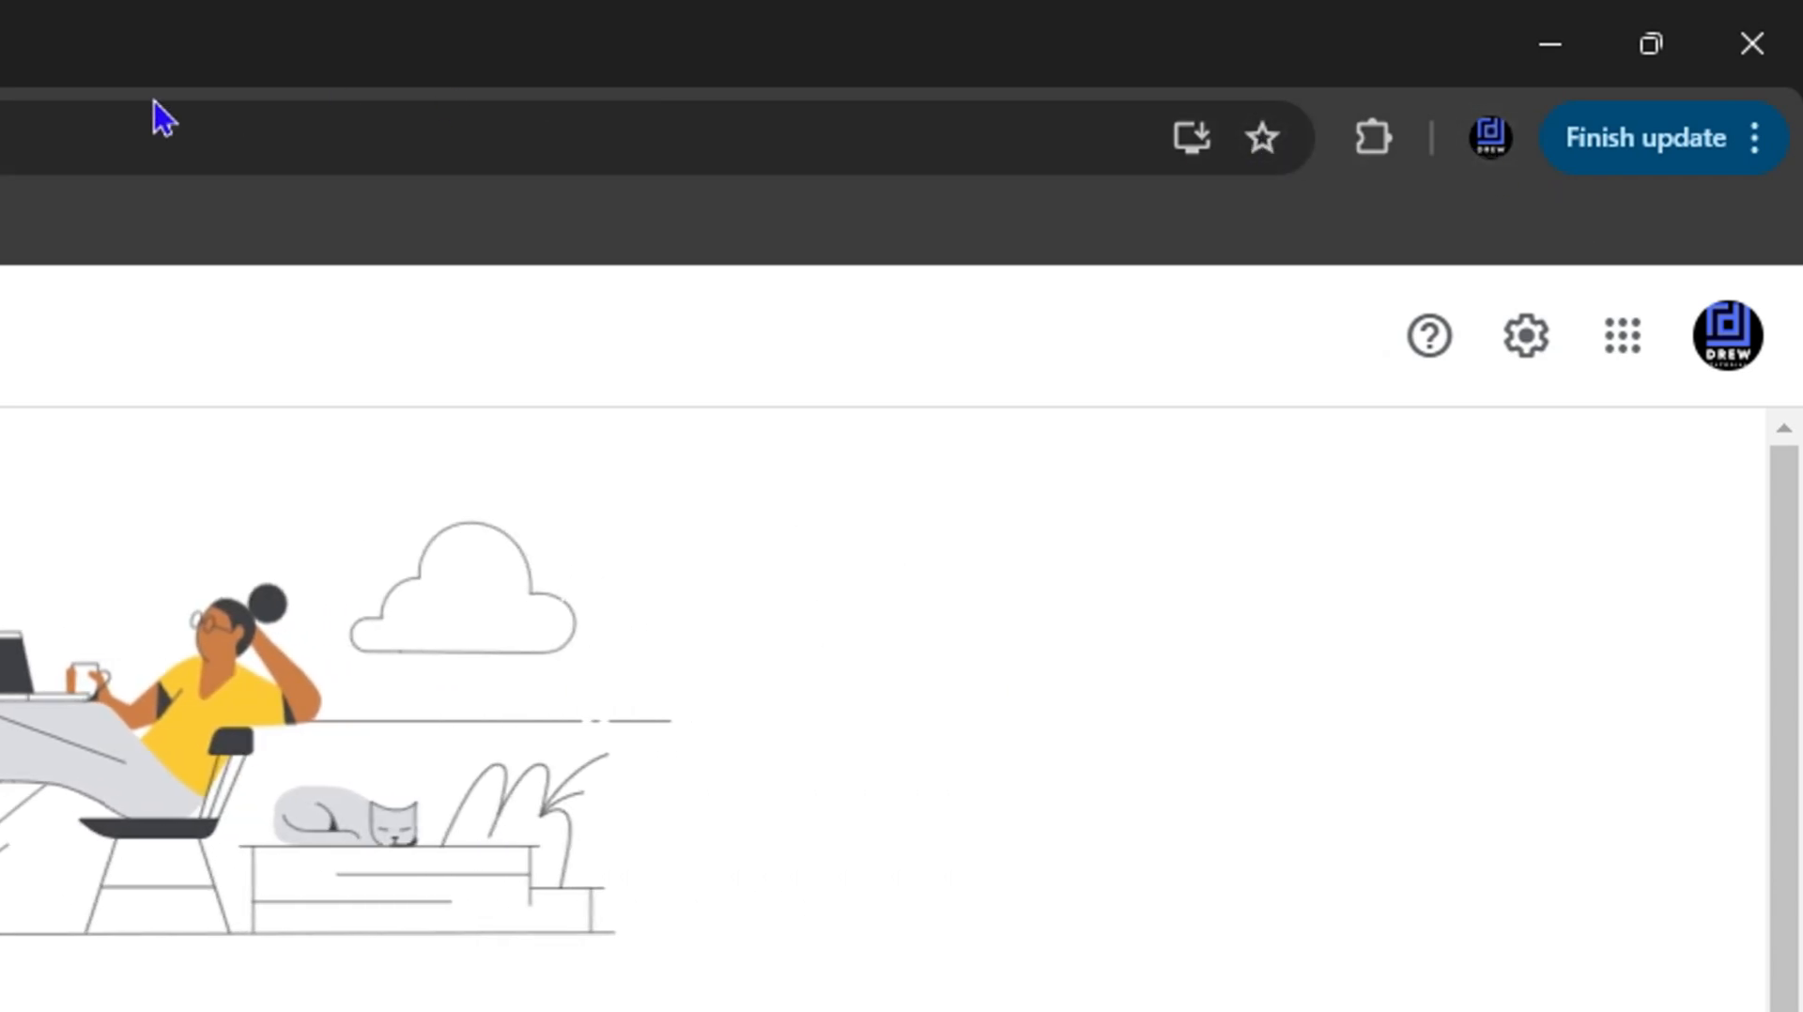
click(1191, 138)
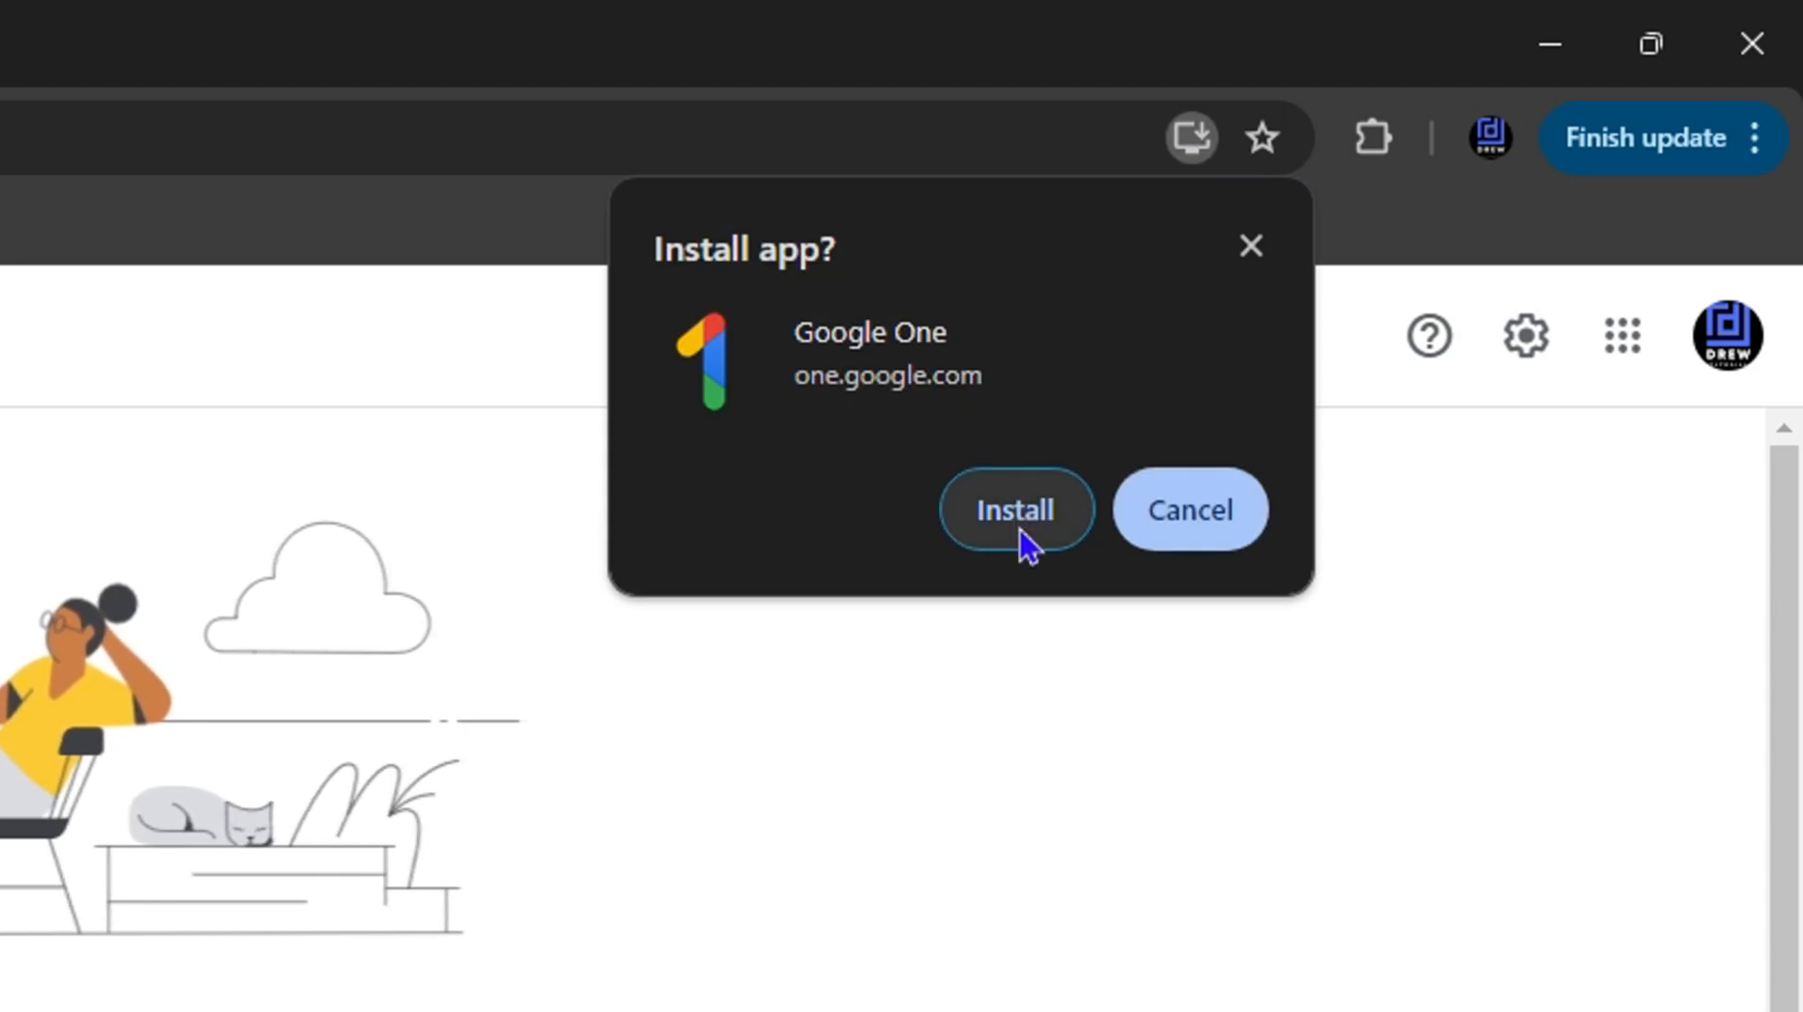
click(1214, 515)
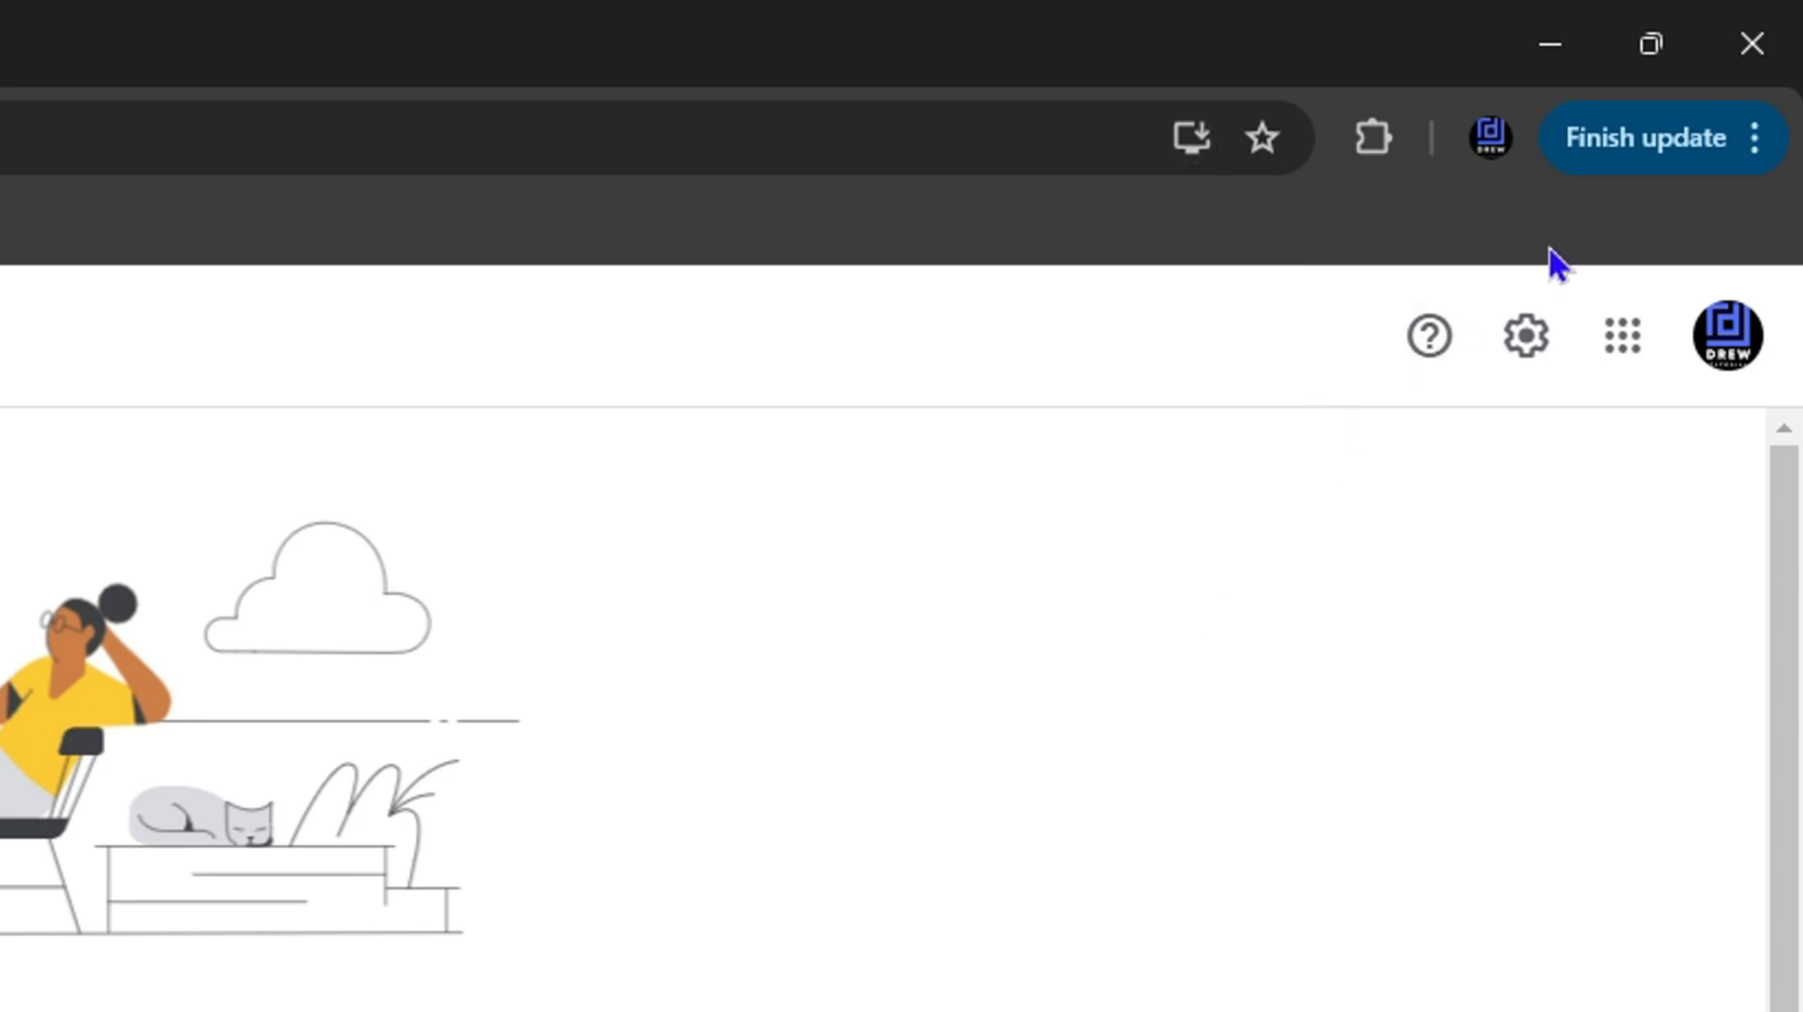
Step: Install Google One as a desktop app from Chrome's Save and share menu
click(1755, 141)
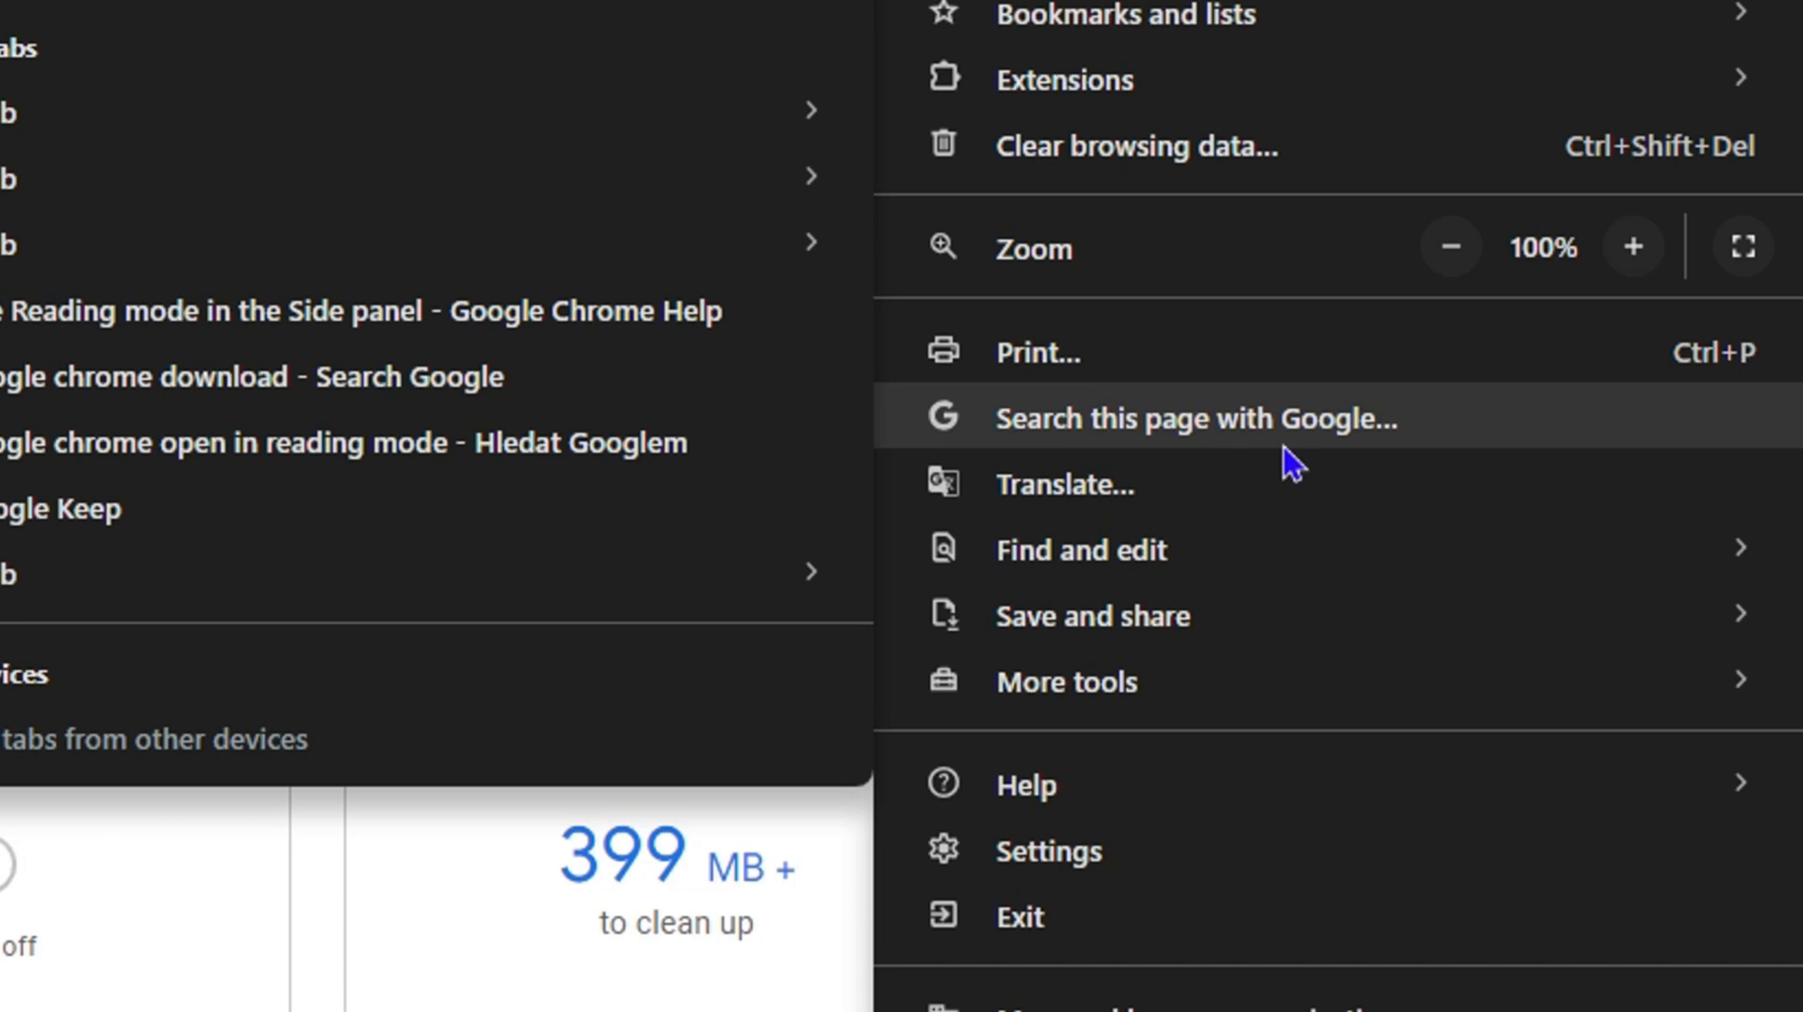
mouse_move(1093, 616)
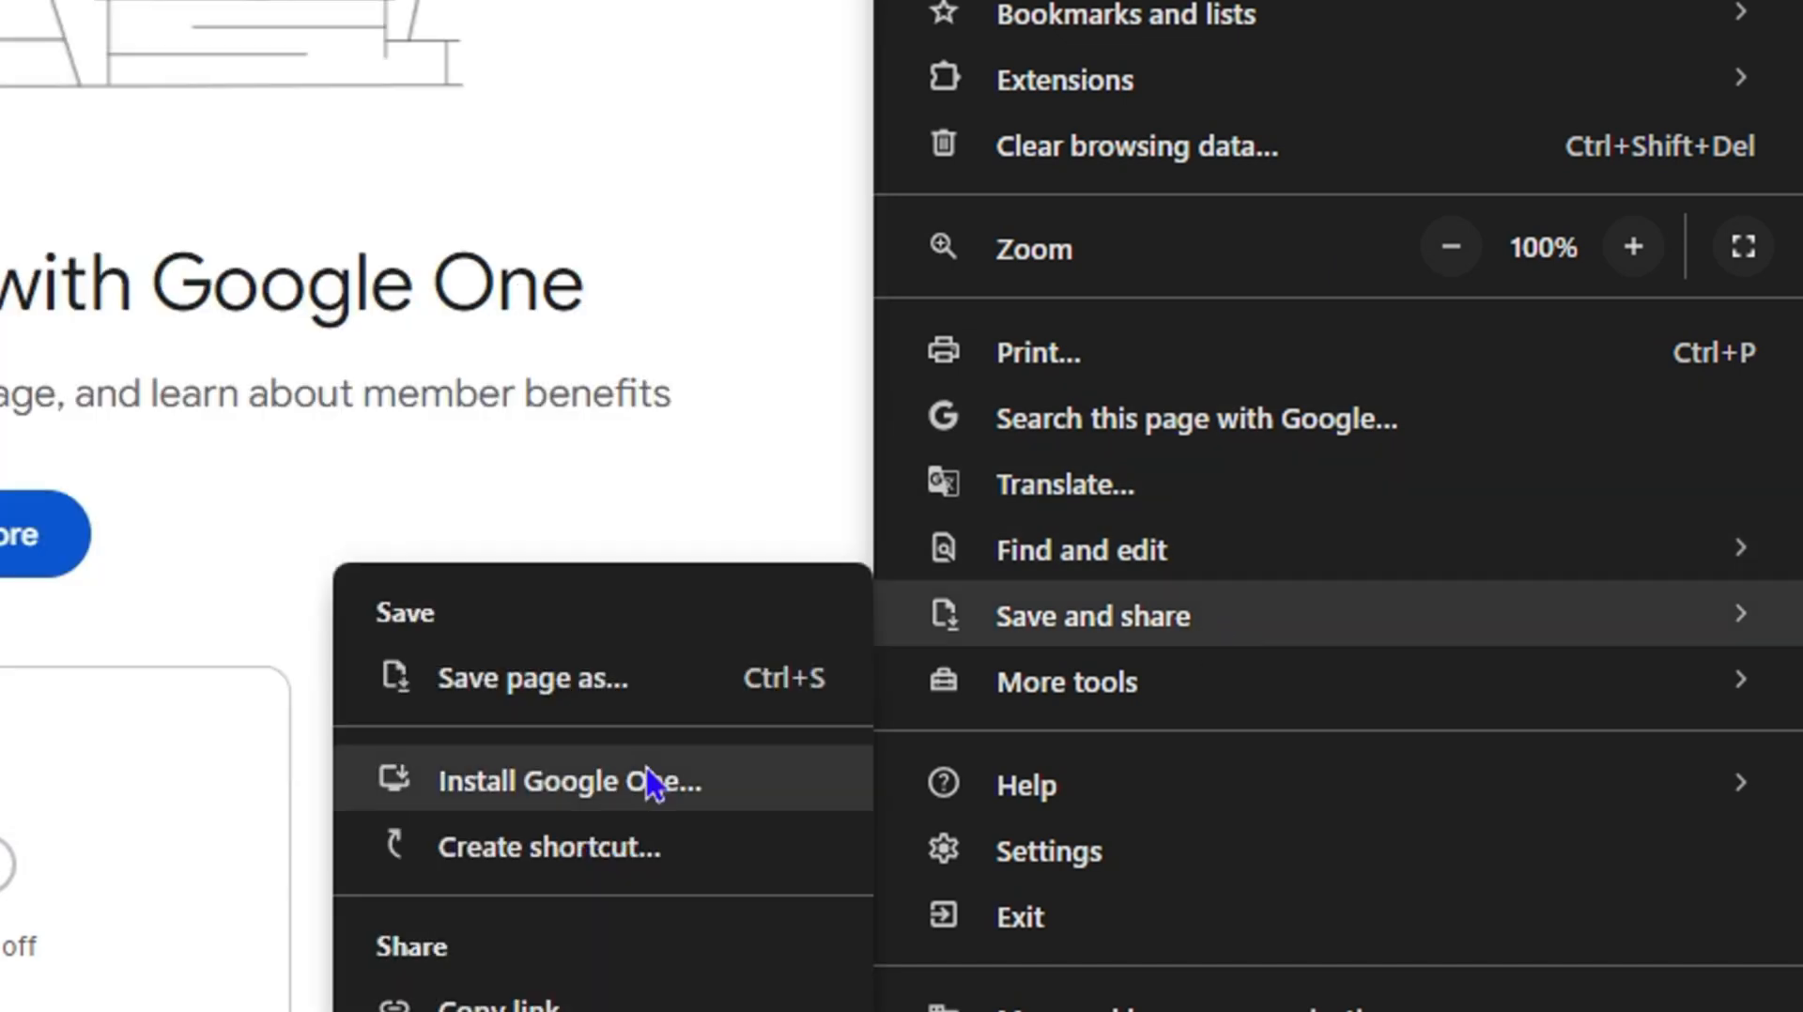
click(518, 798)
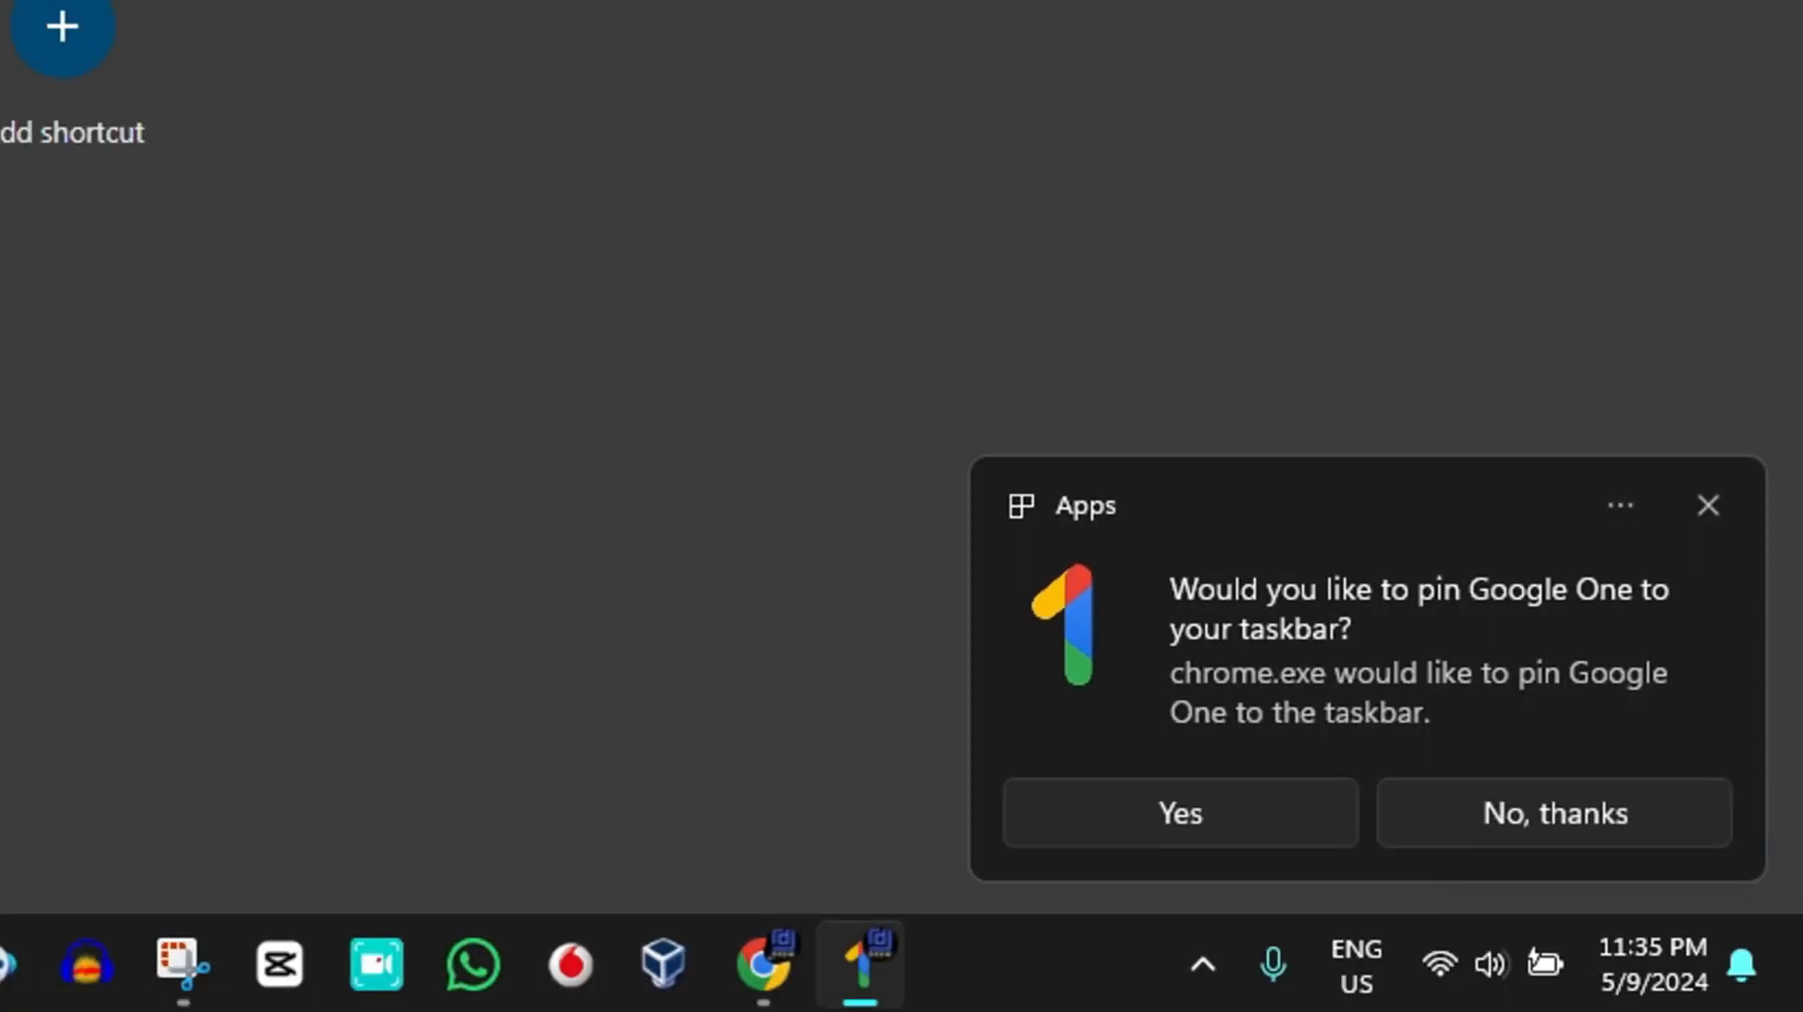
key(super+shift+s)
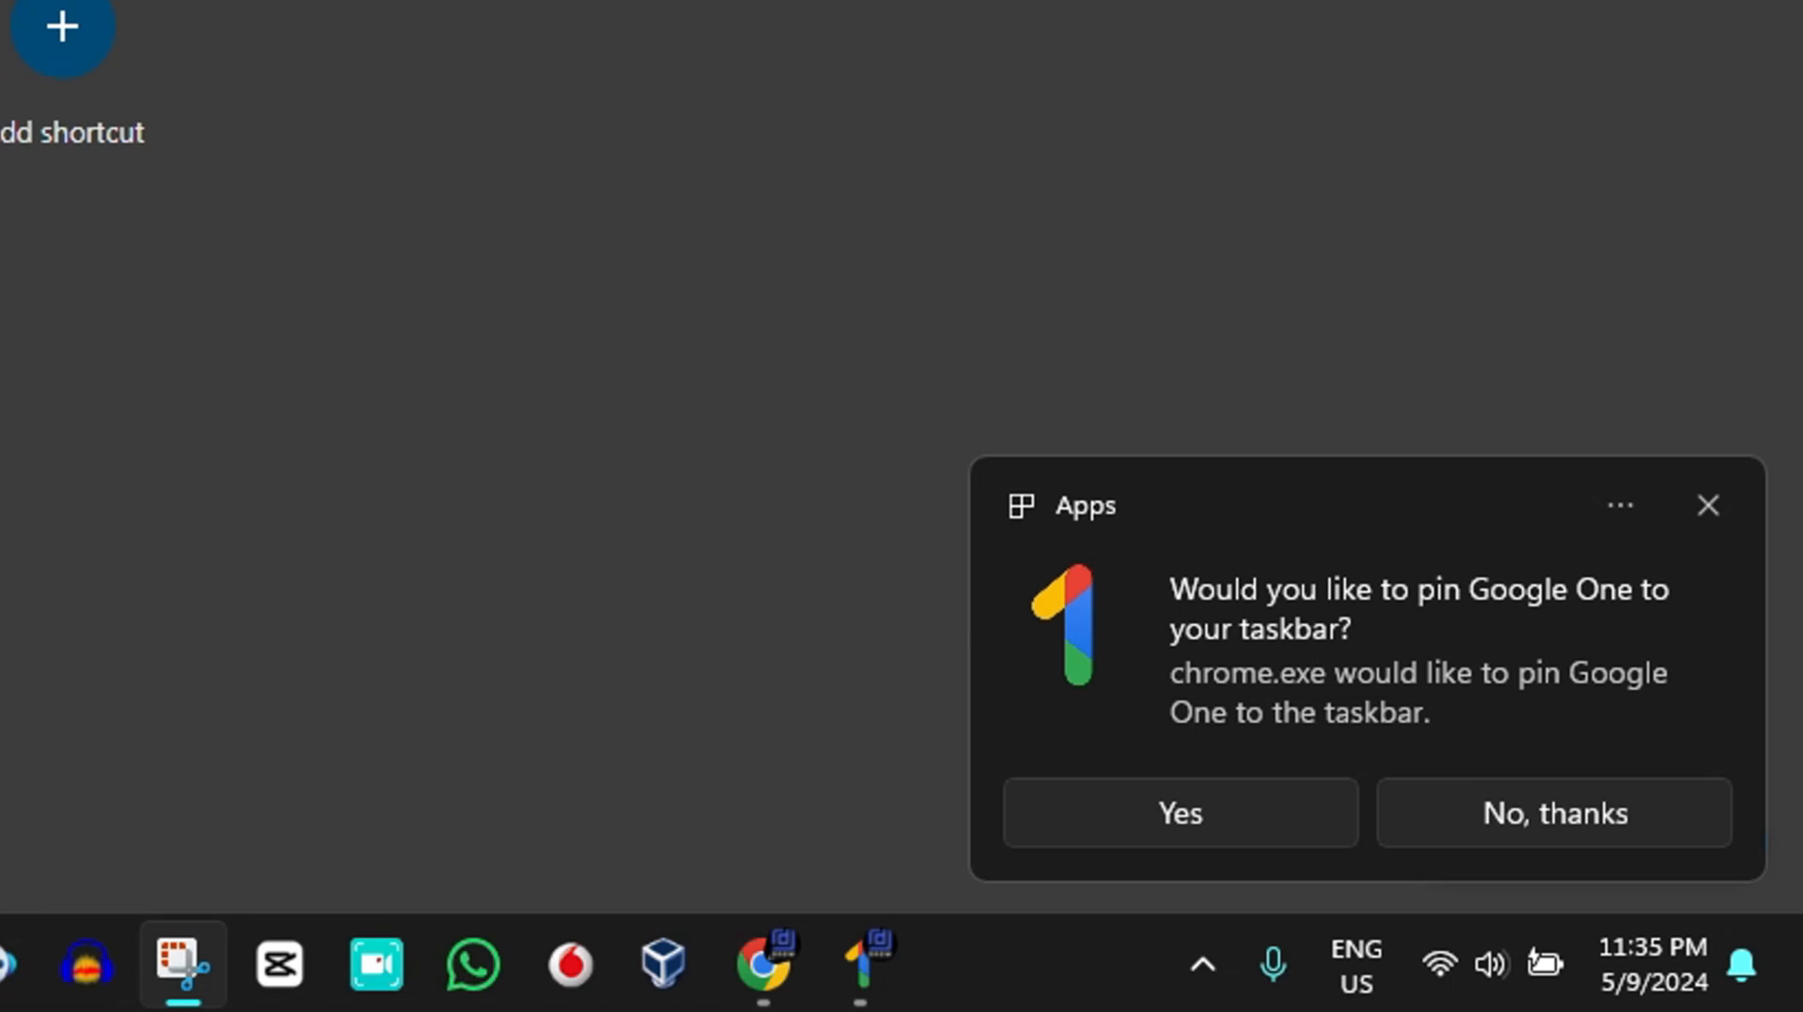
right_click(881, 984)
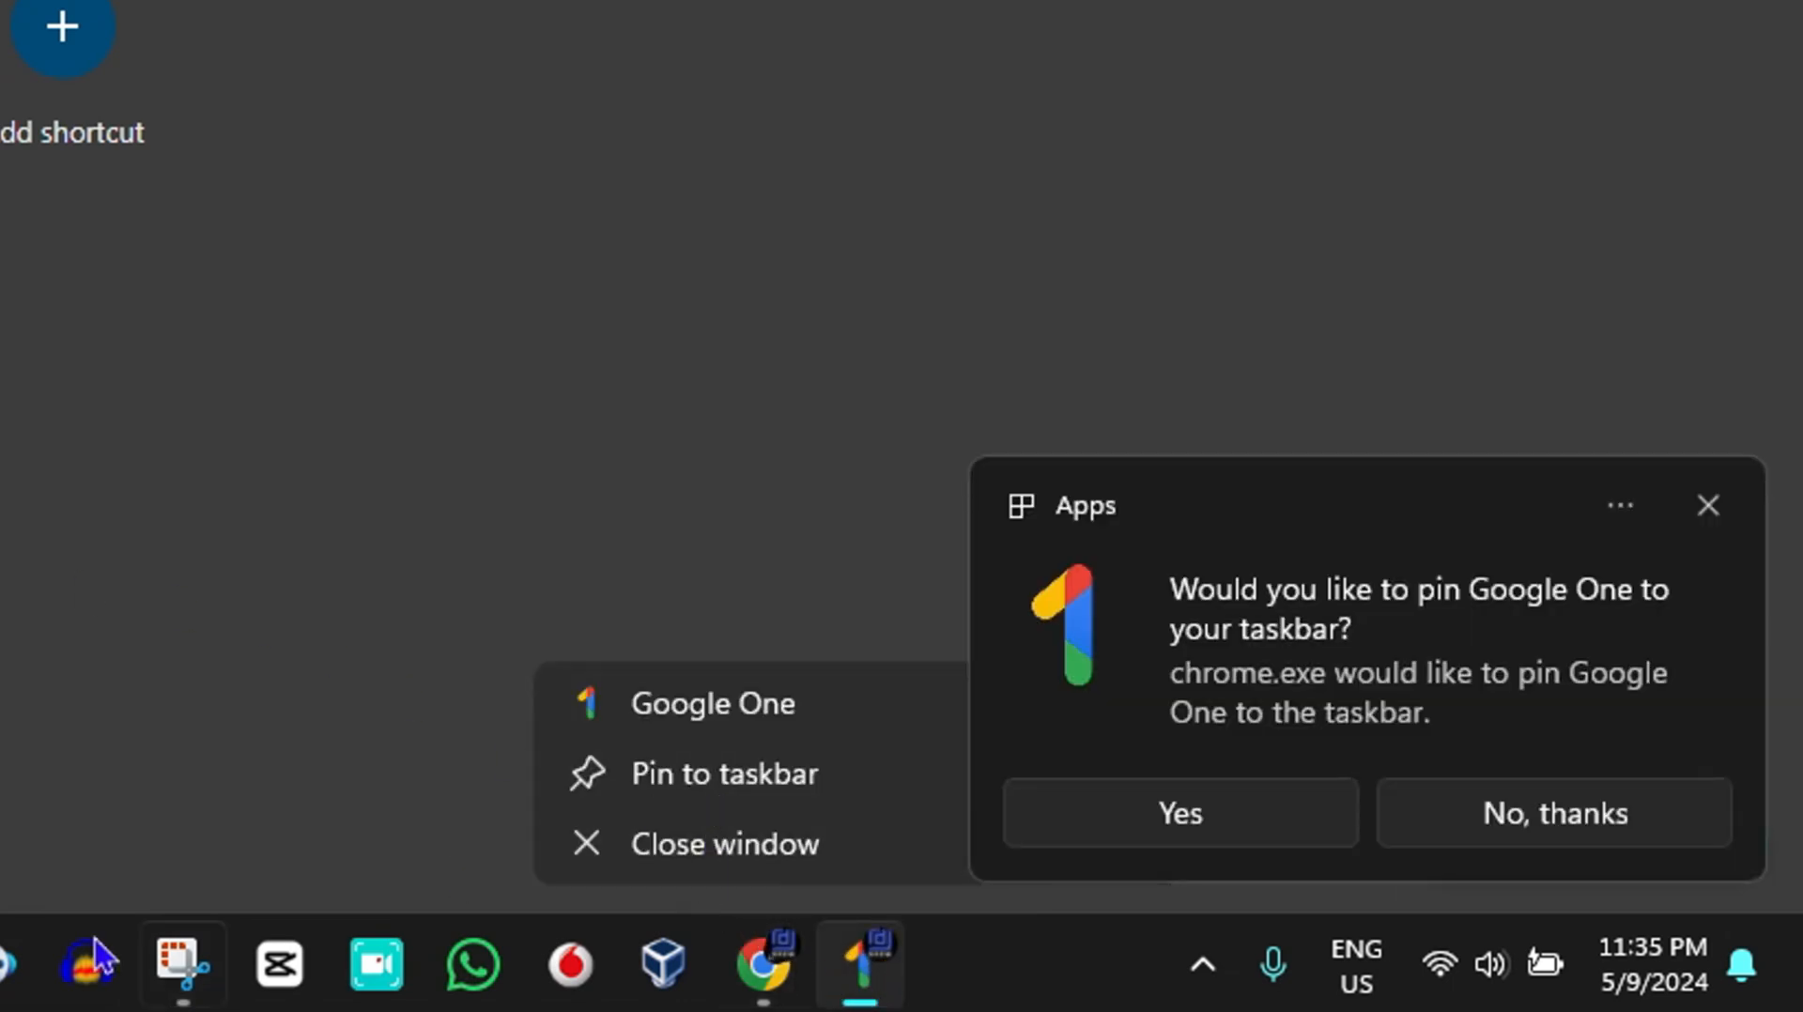
key(Escape)
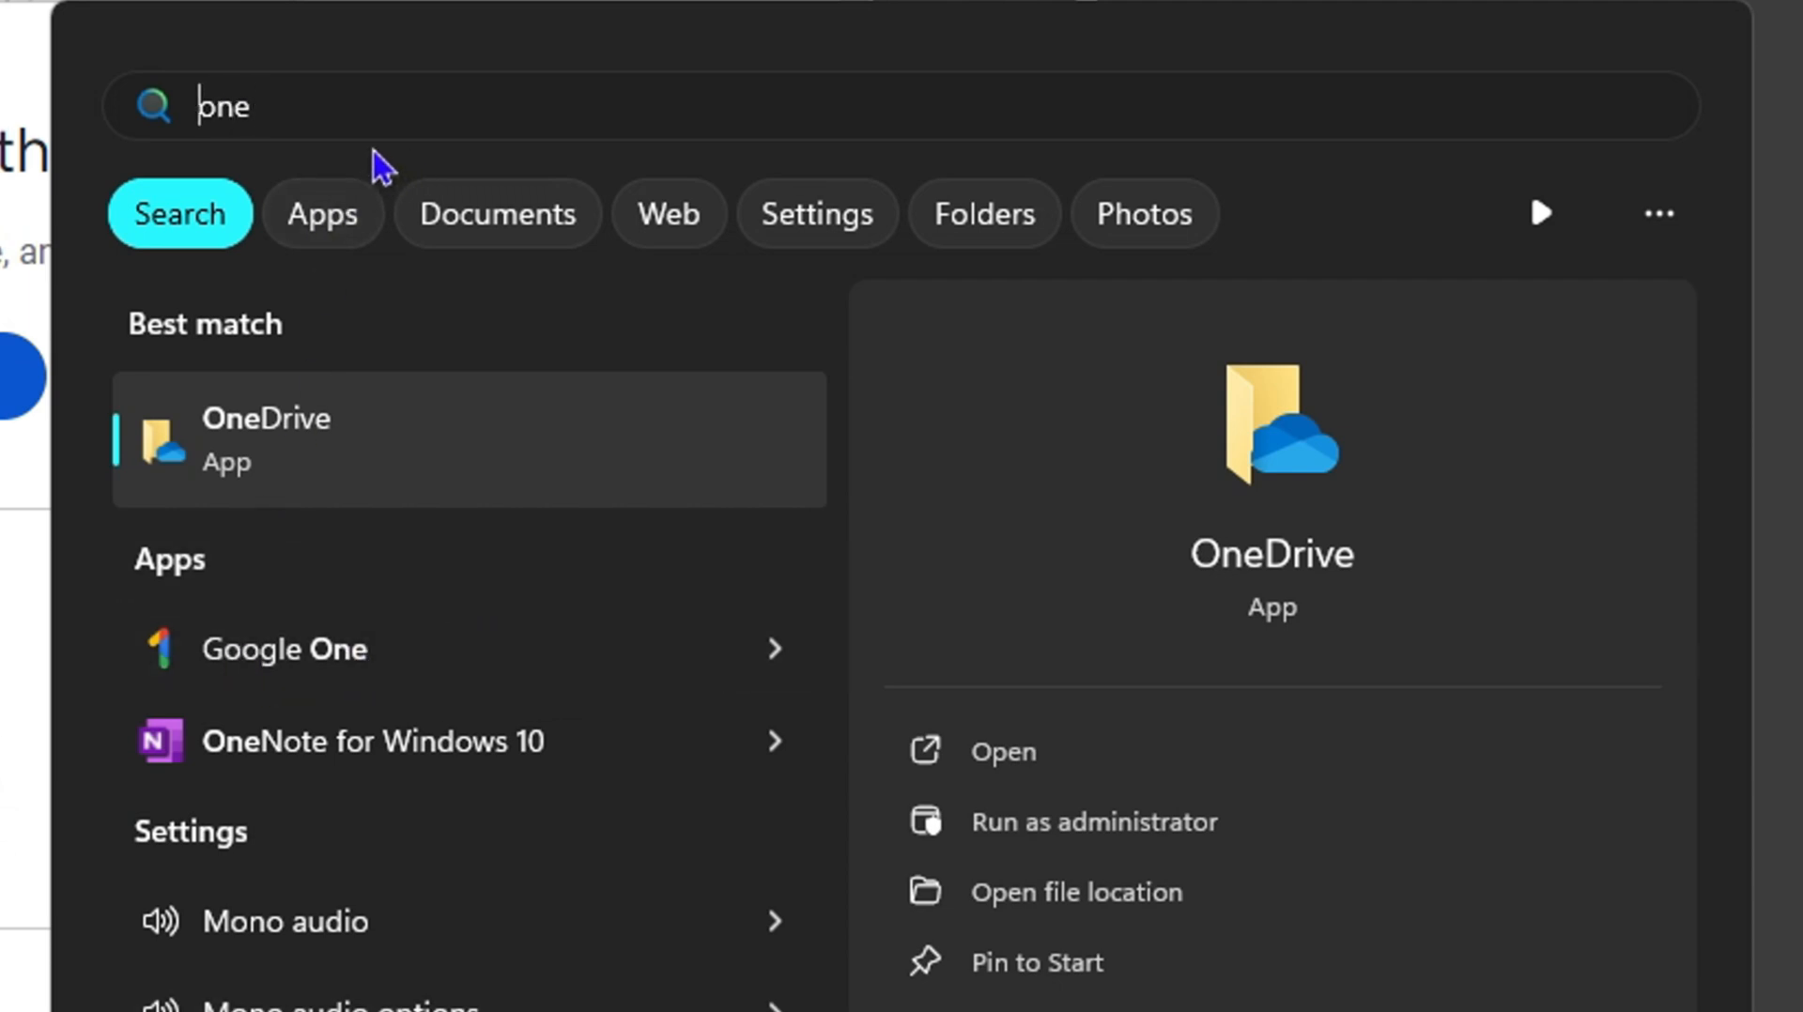
text(google)
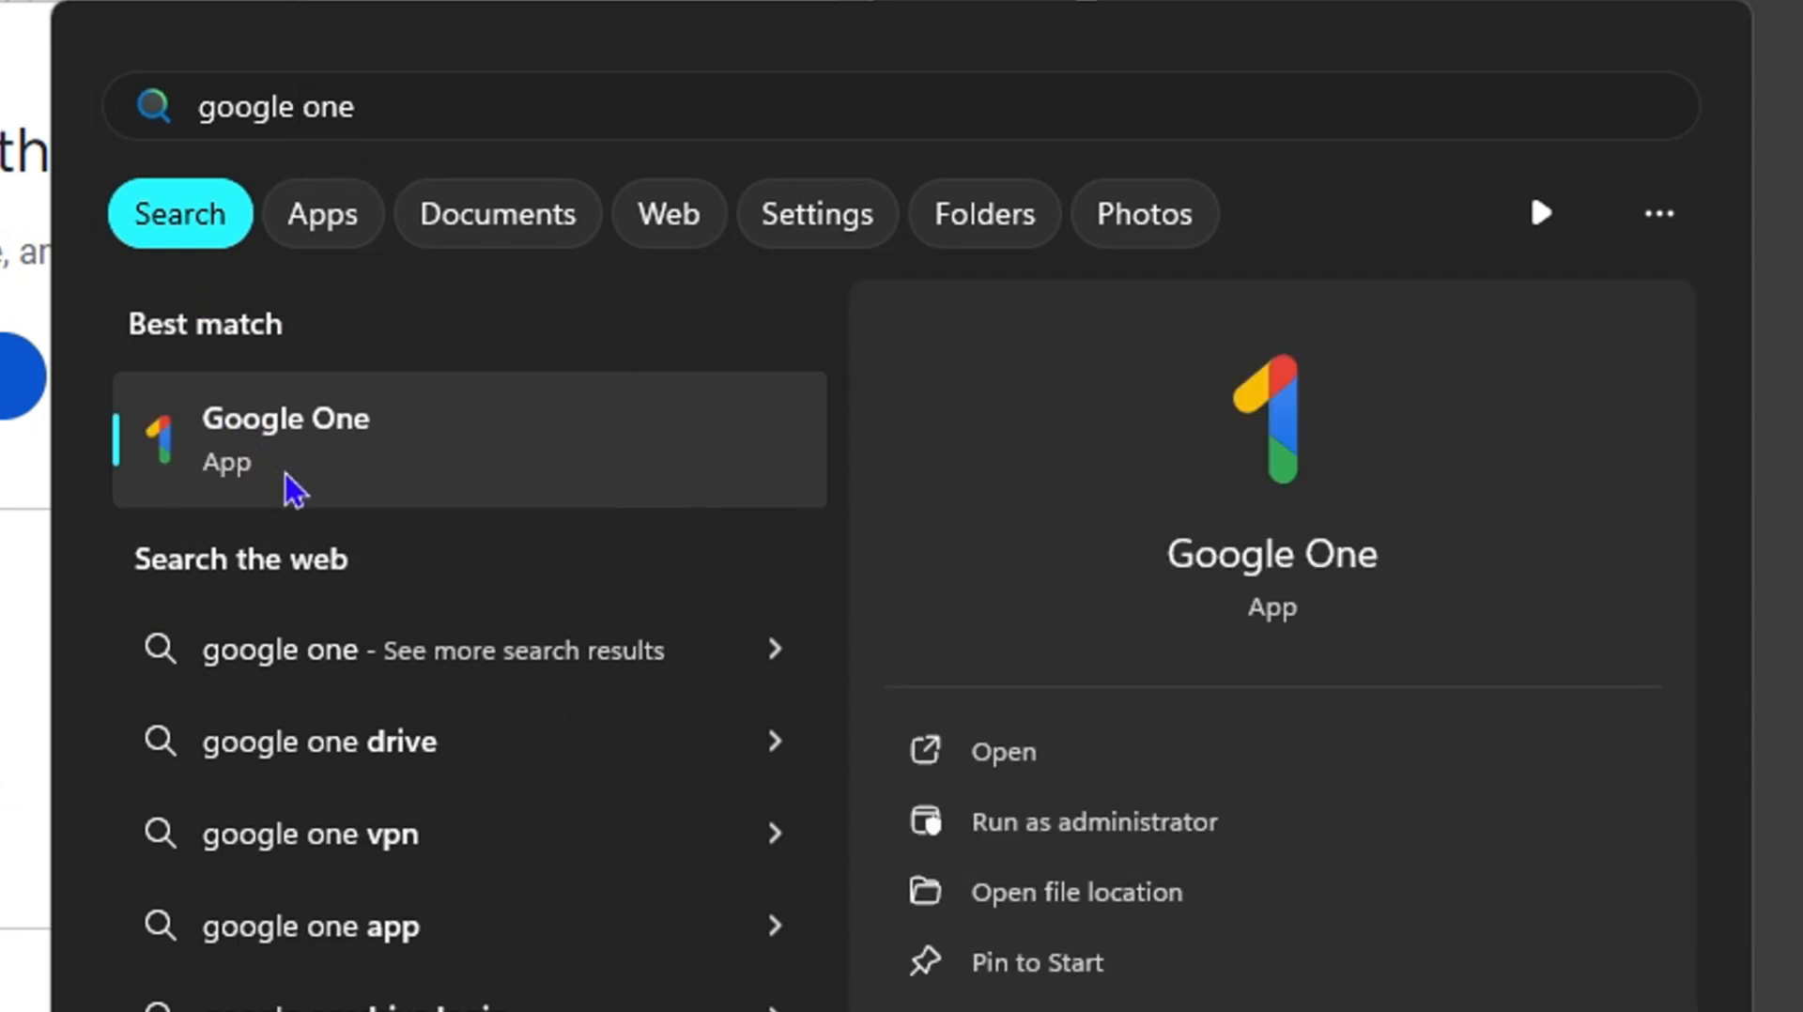
Step: Show the options for the Google One result in Start search, then dismiss search
right_click(328, 439)
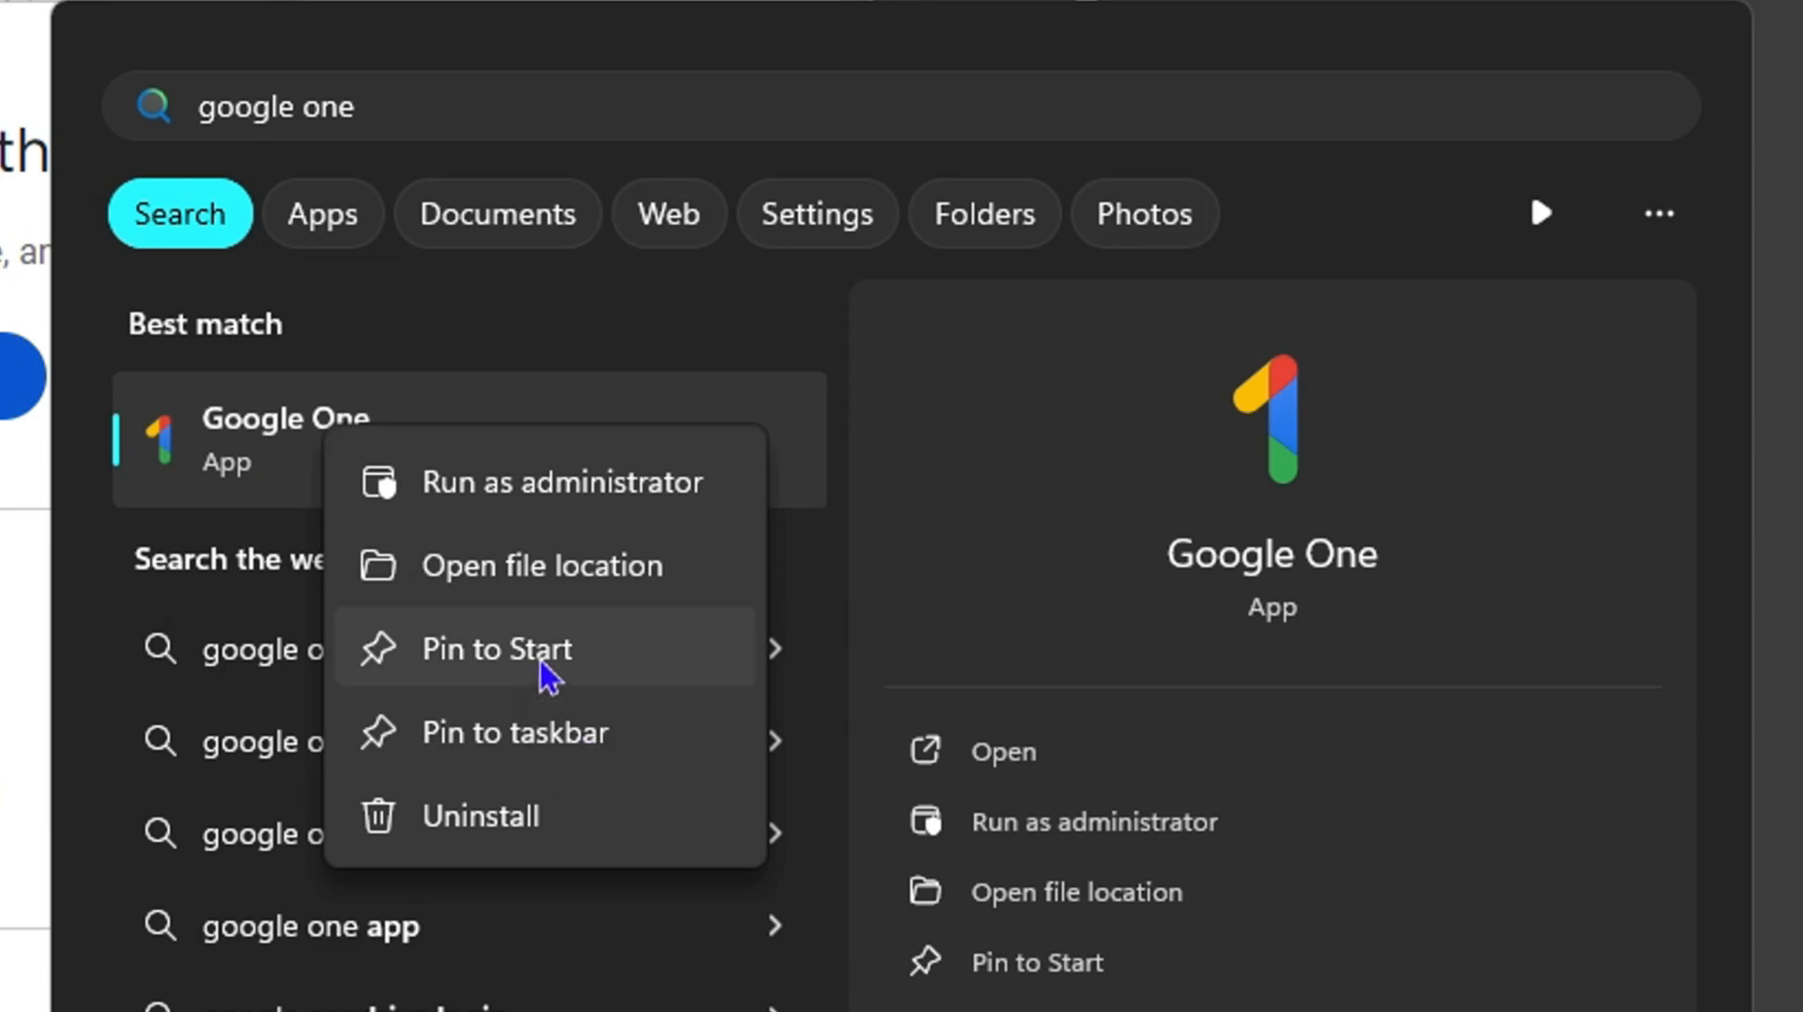
key(super)
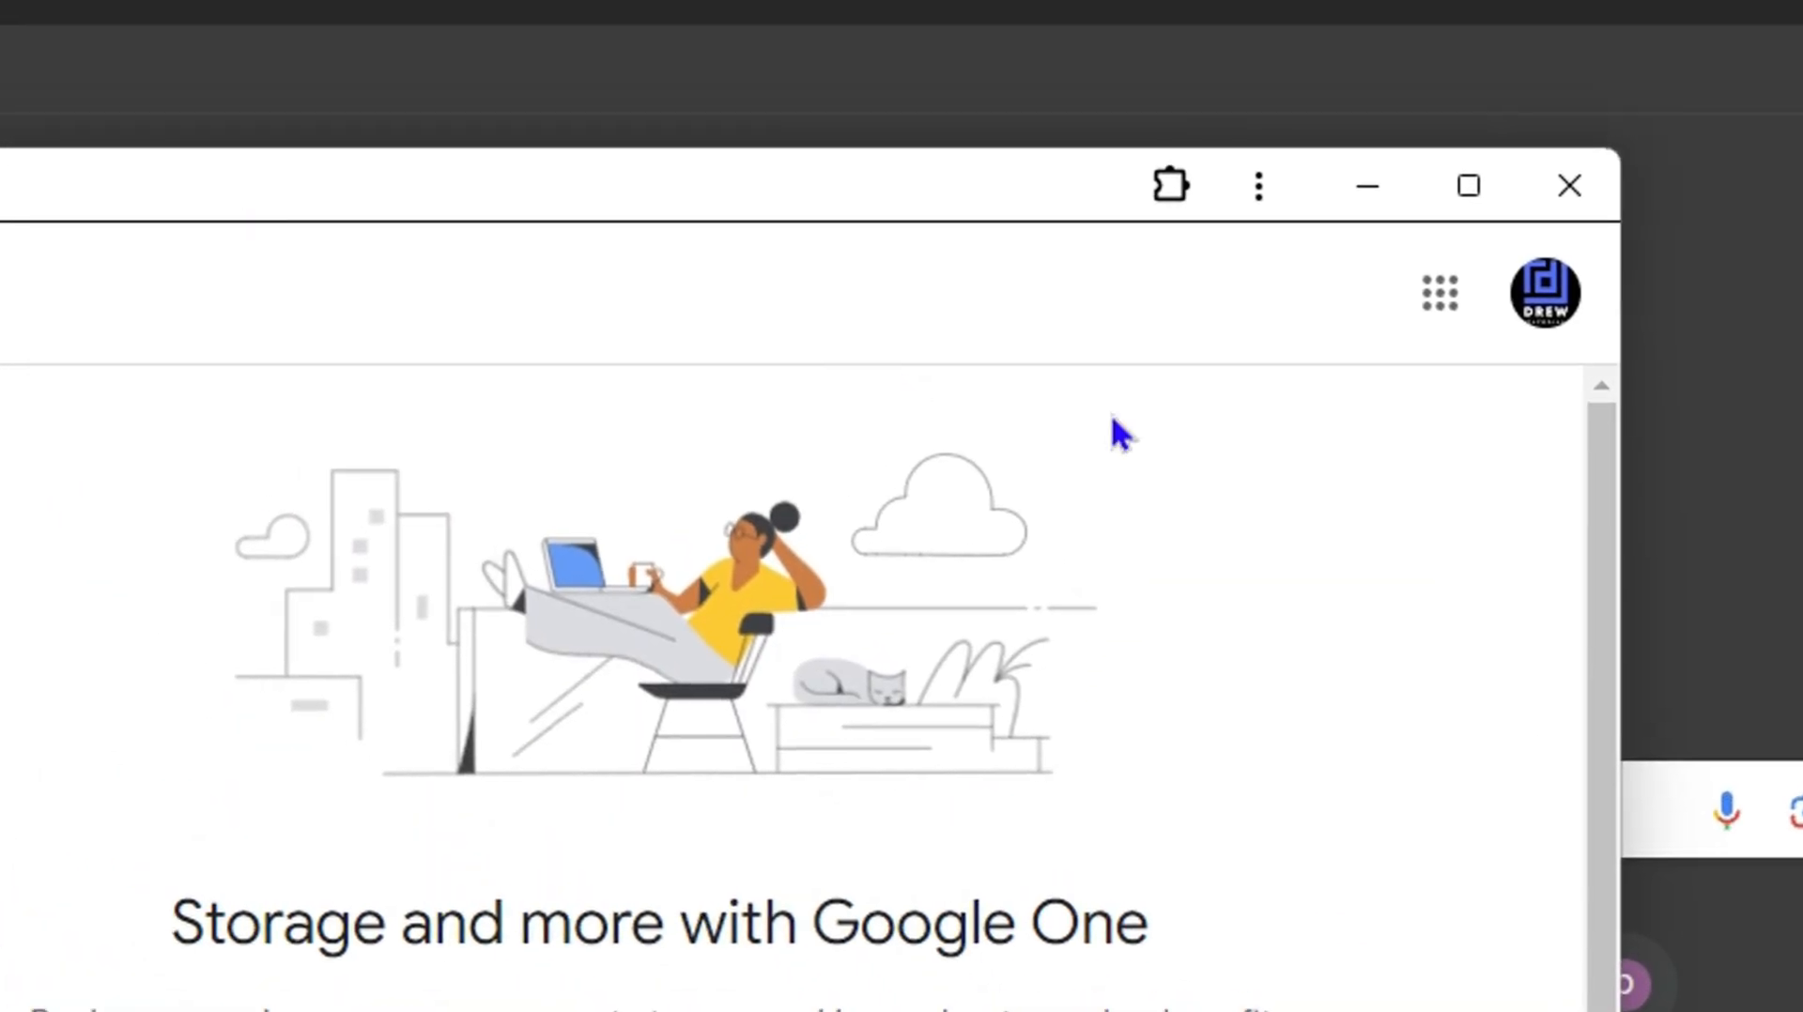
Step: Uninstall Google One from its app window, confirm Remove and dismiss the pin-to-taskbar prompt
click(1258, 186)
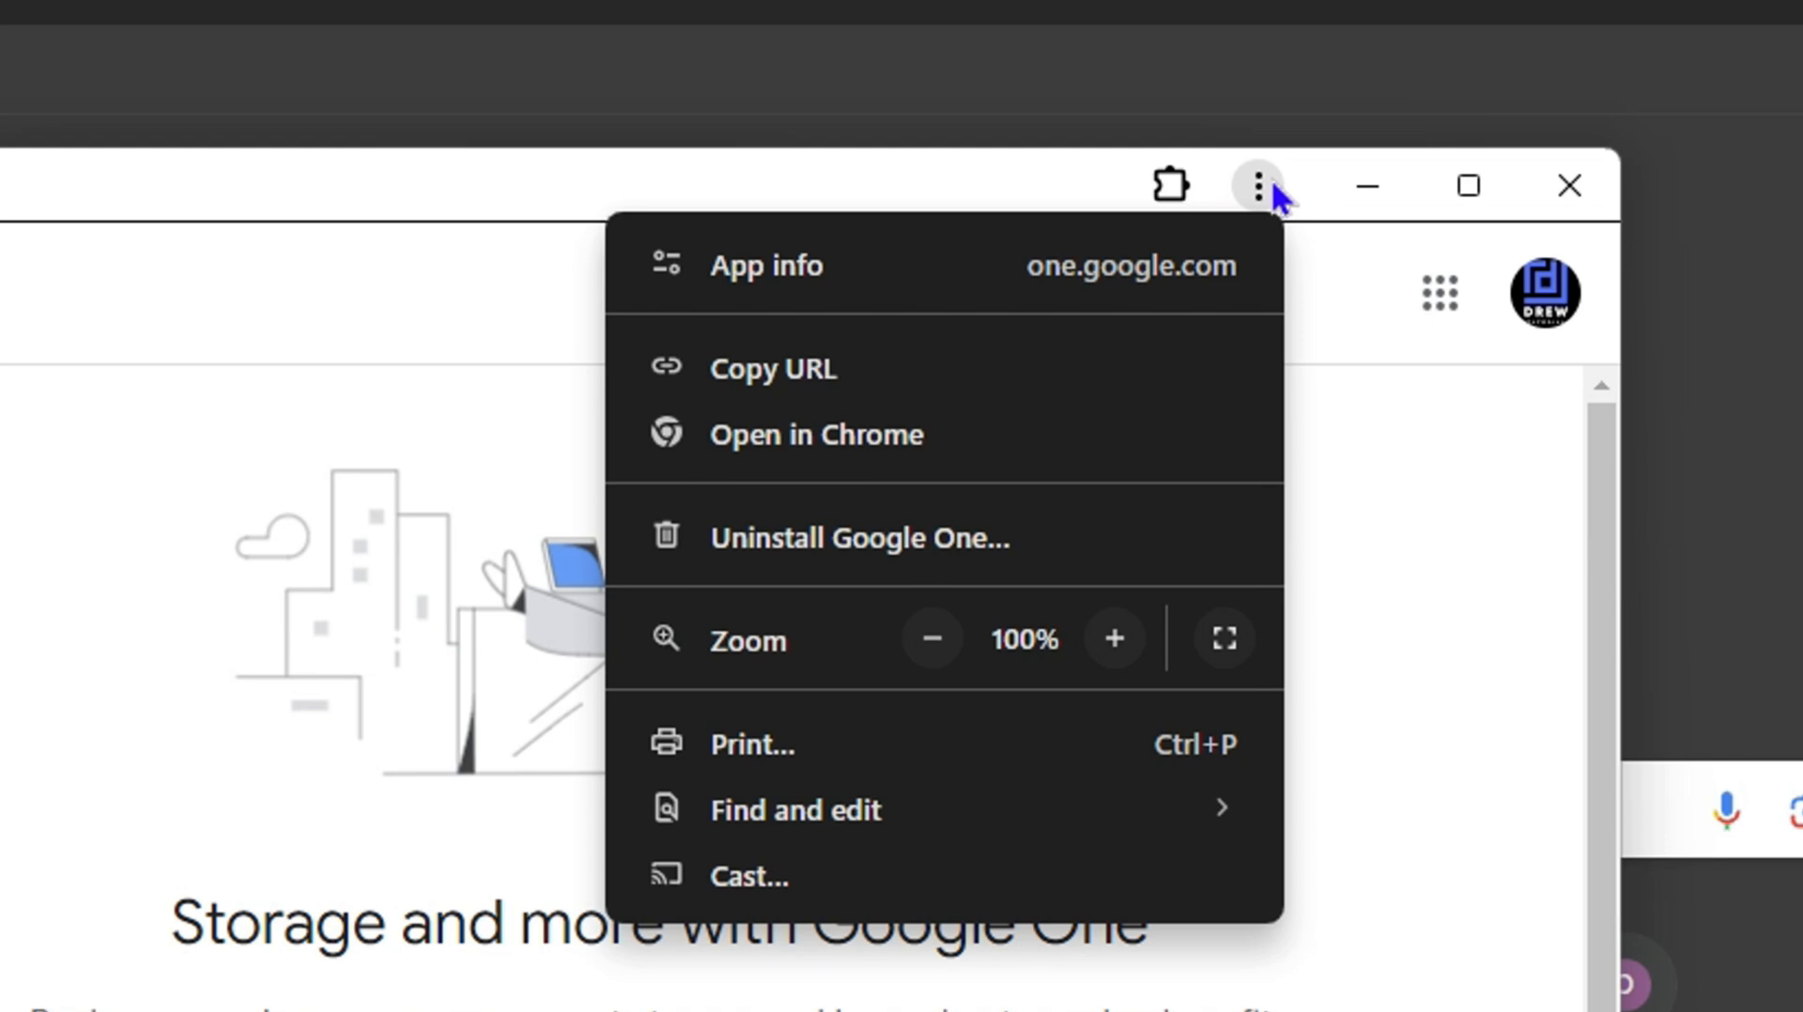
click(941, 543)
click(809, 504)
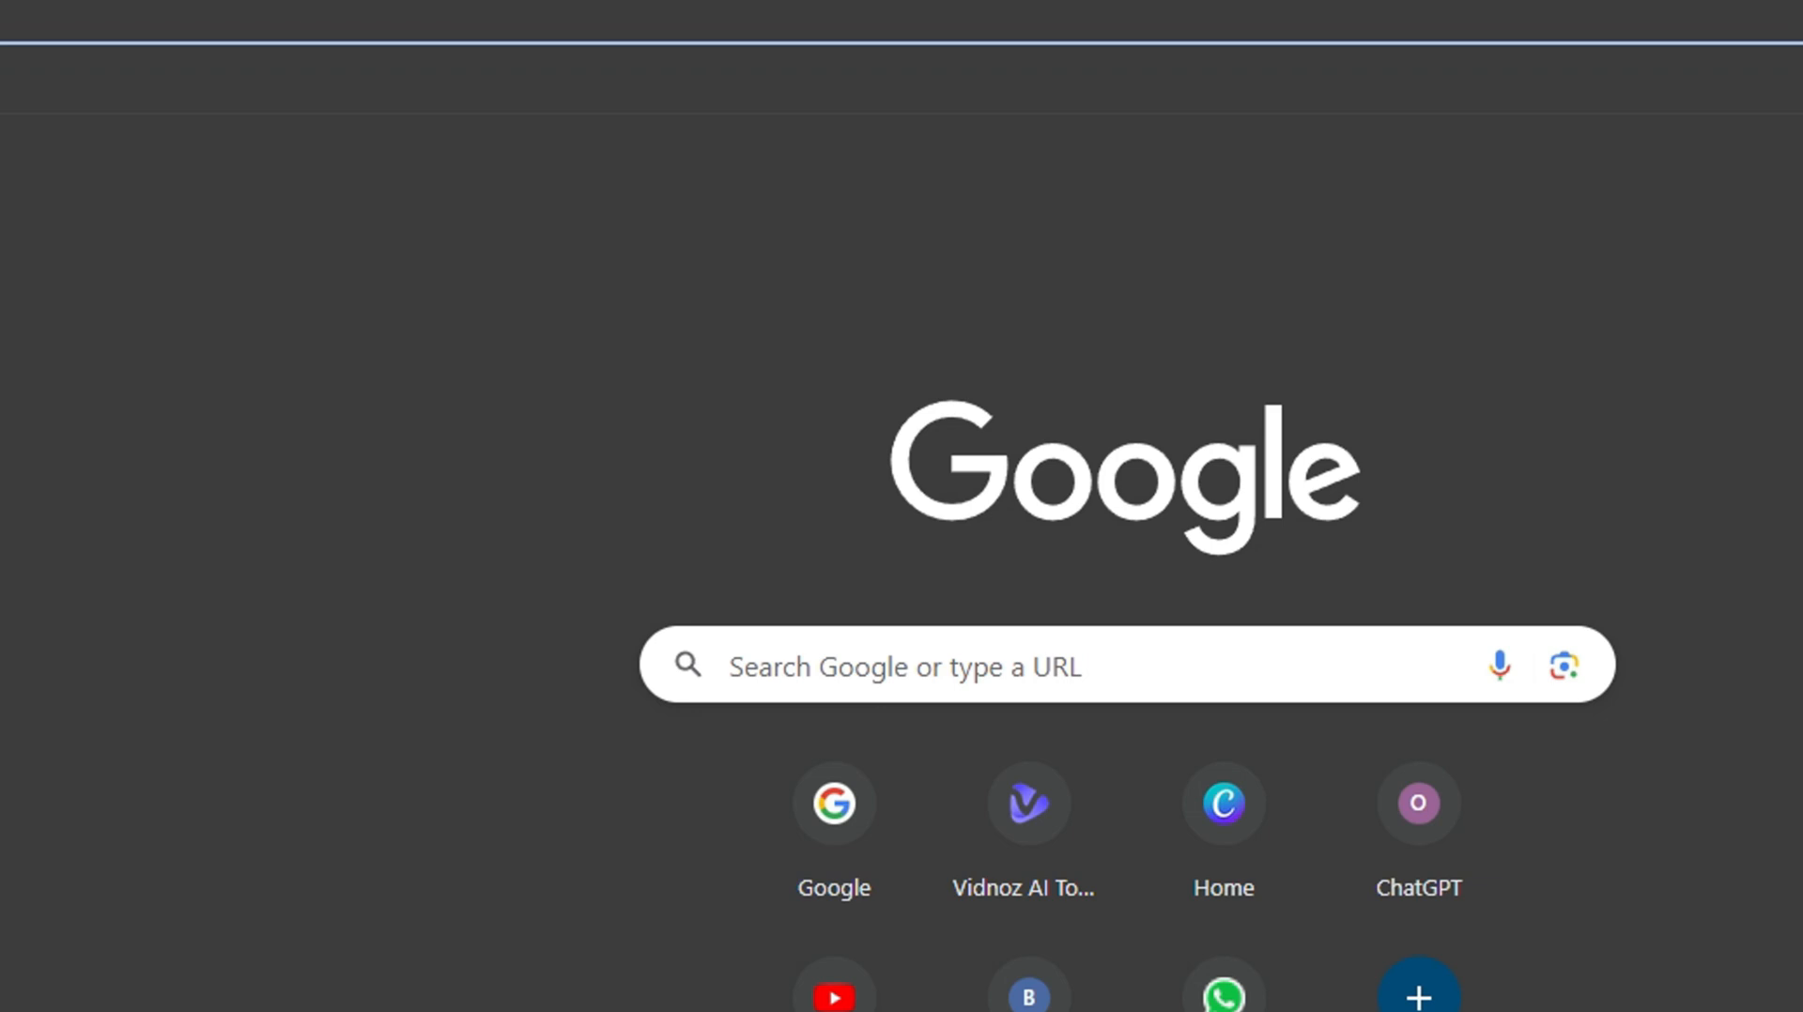
click(1721, 785)
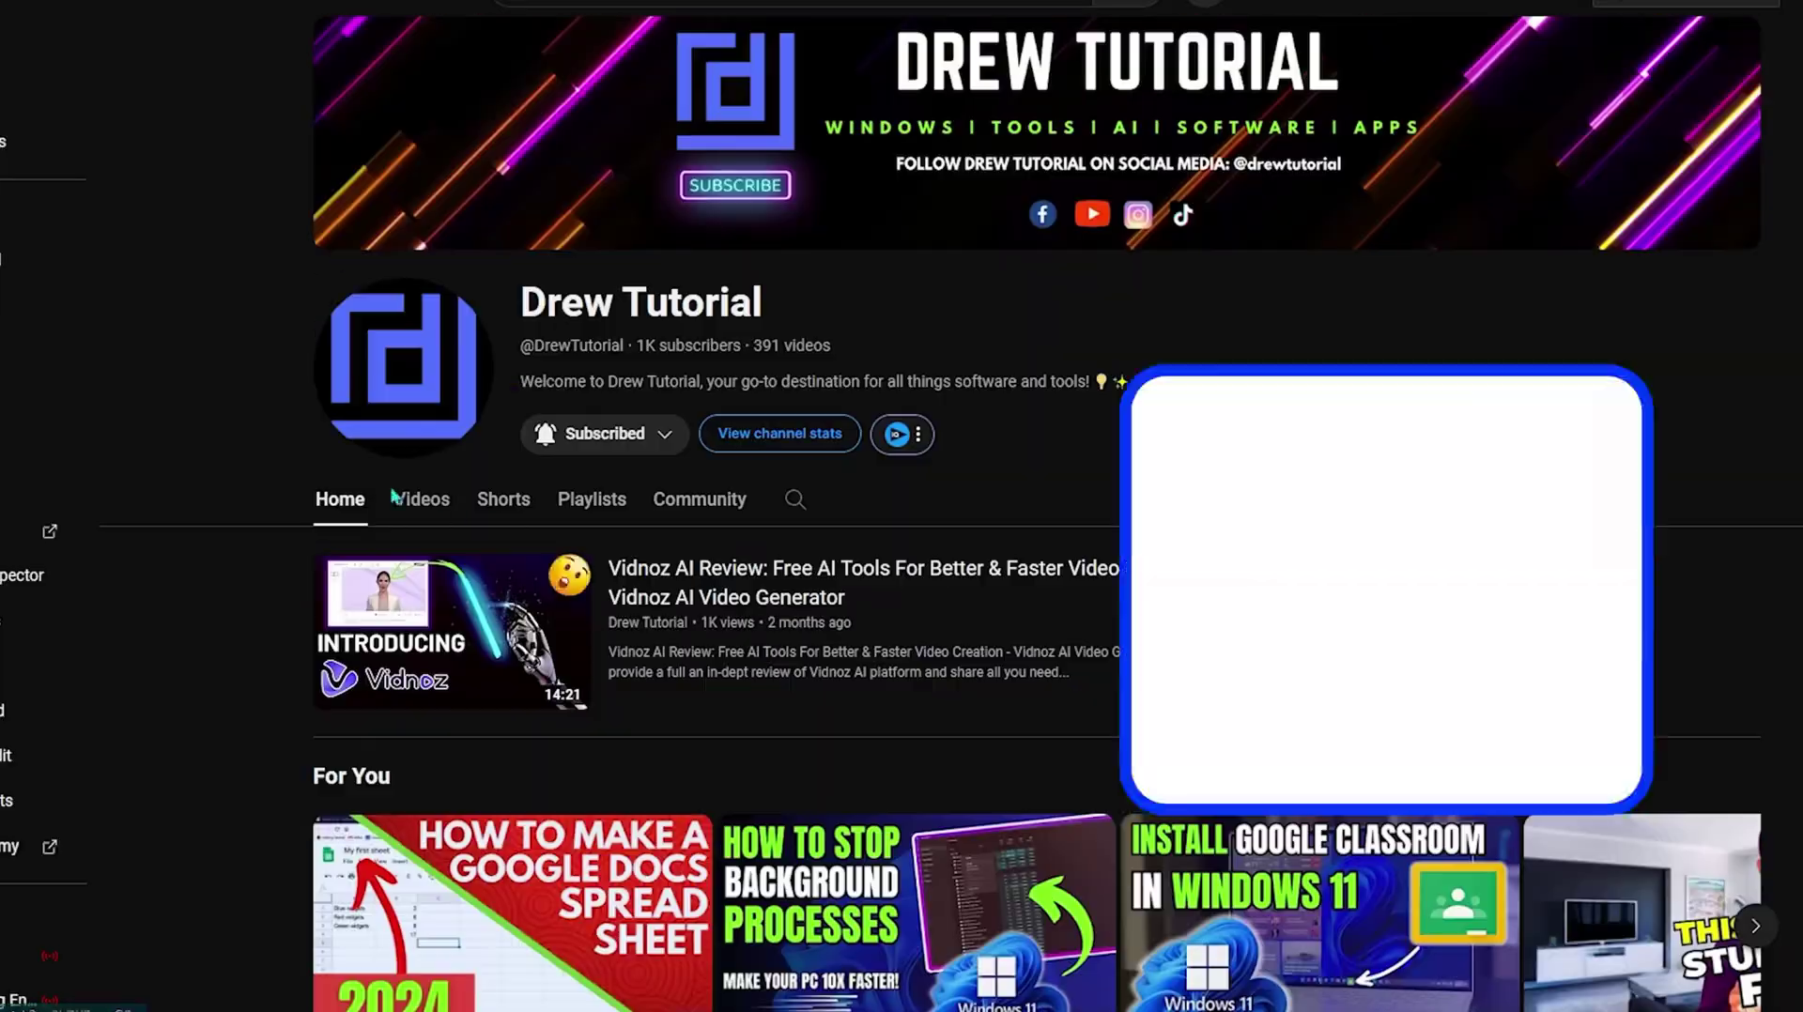
Step: Browse the YouTube channel's Videos listing, then switch to its Shorts listing
click(420, 501)
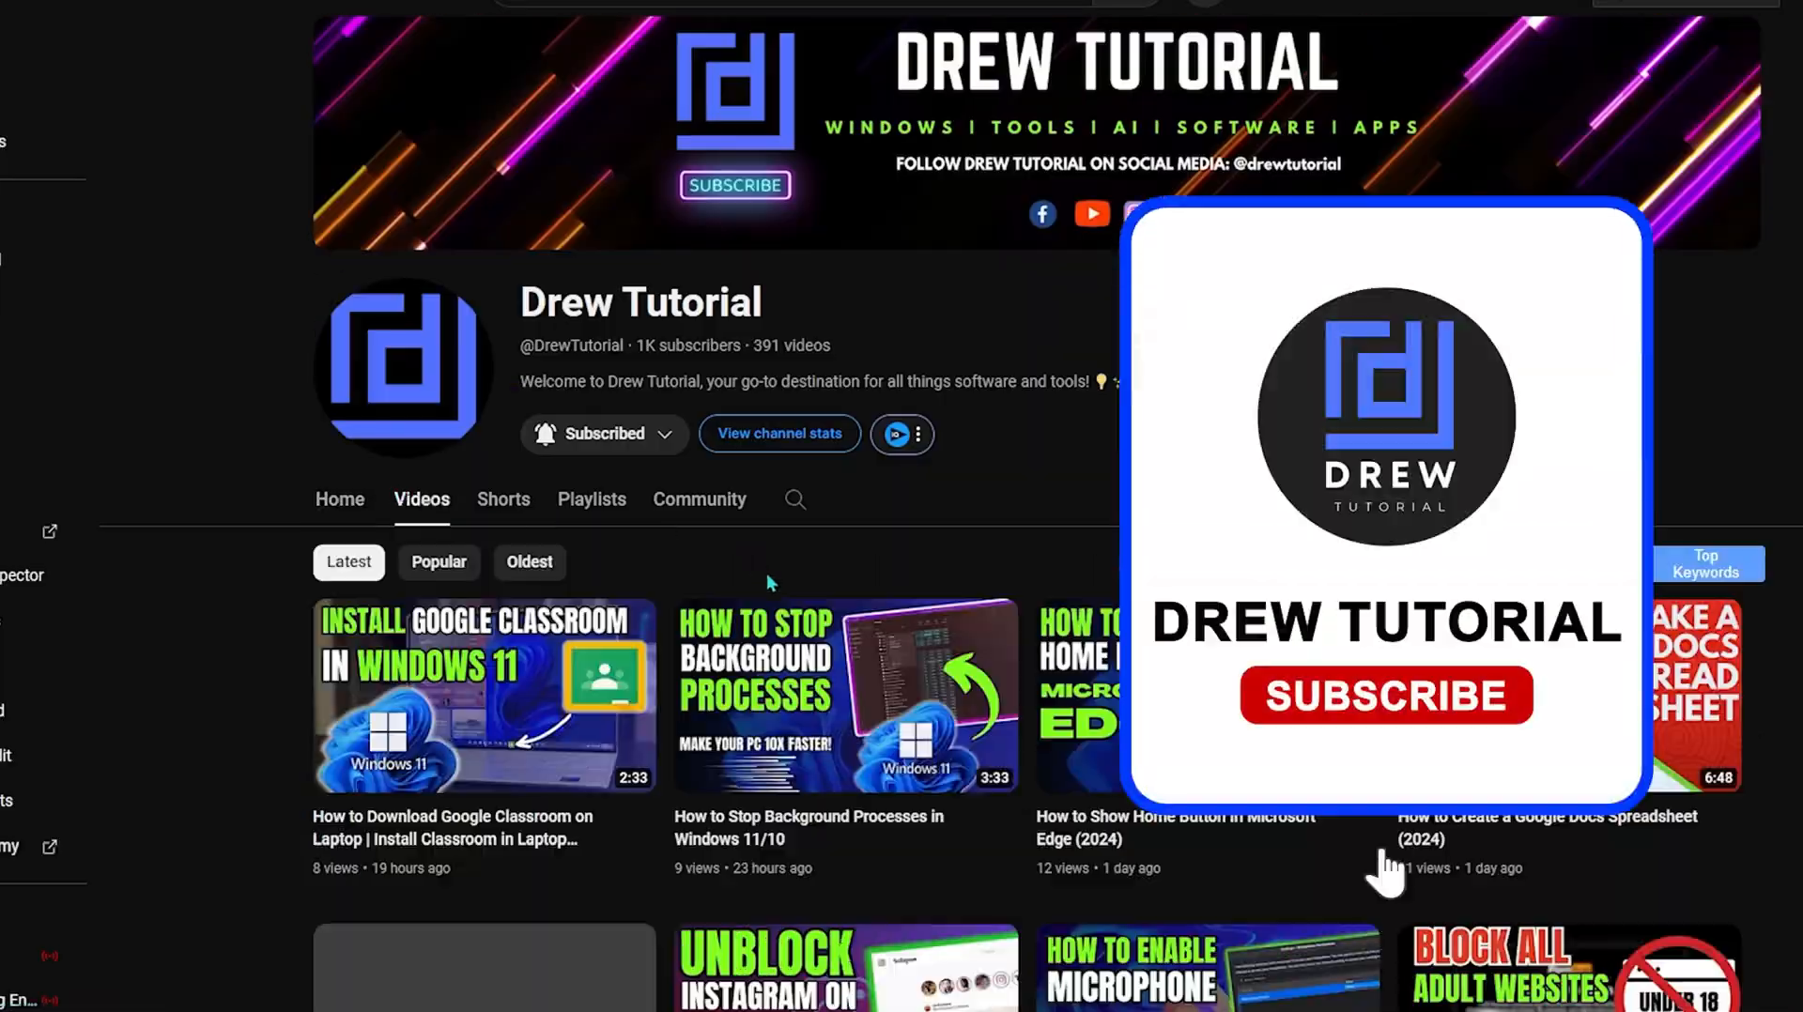
scroll(876, 664, down, 10)
scroll(877, 664, down, 10)
scroll(877, 663, down, 10)
scroll(877, 664, down, 10)
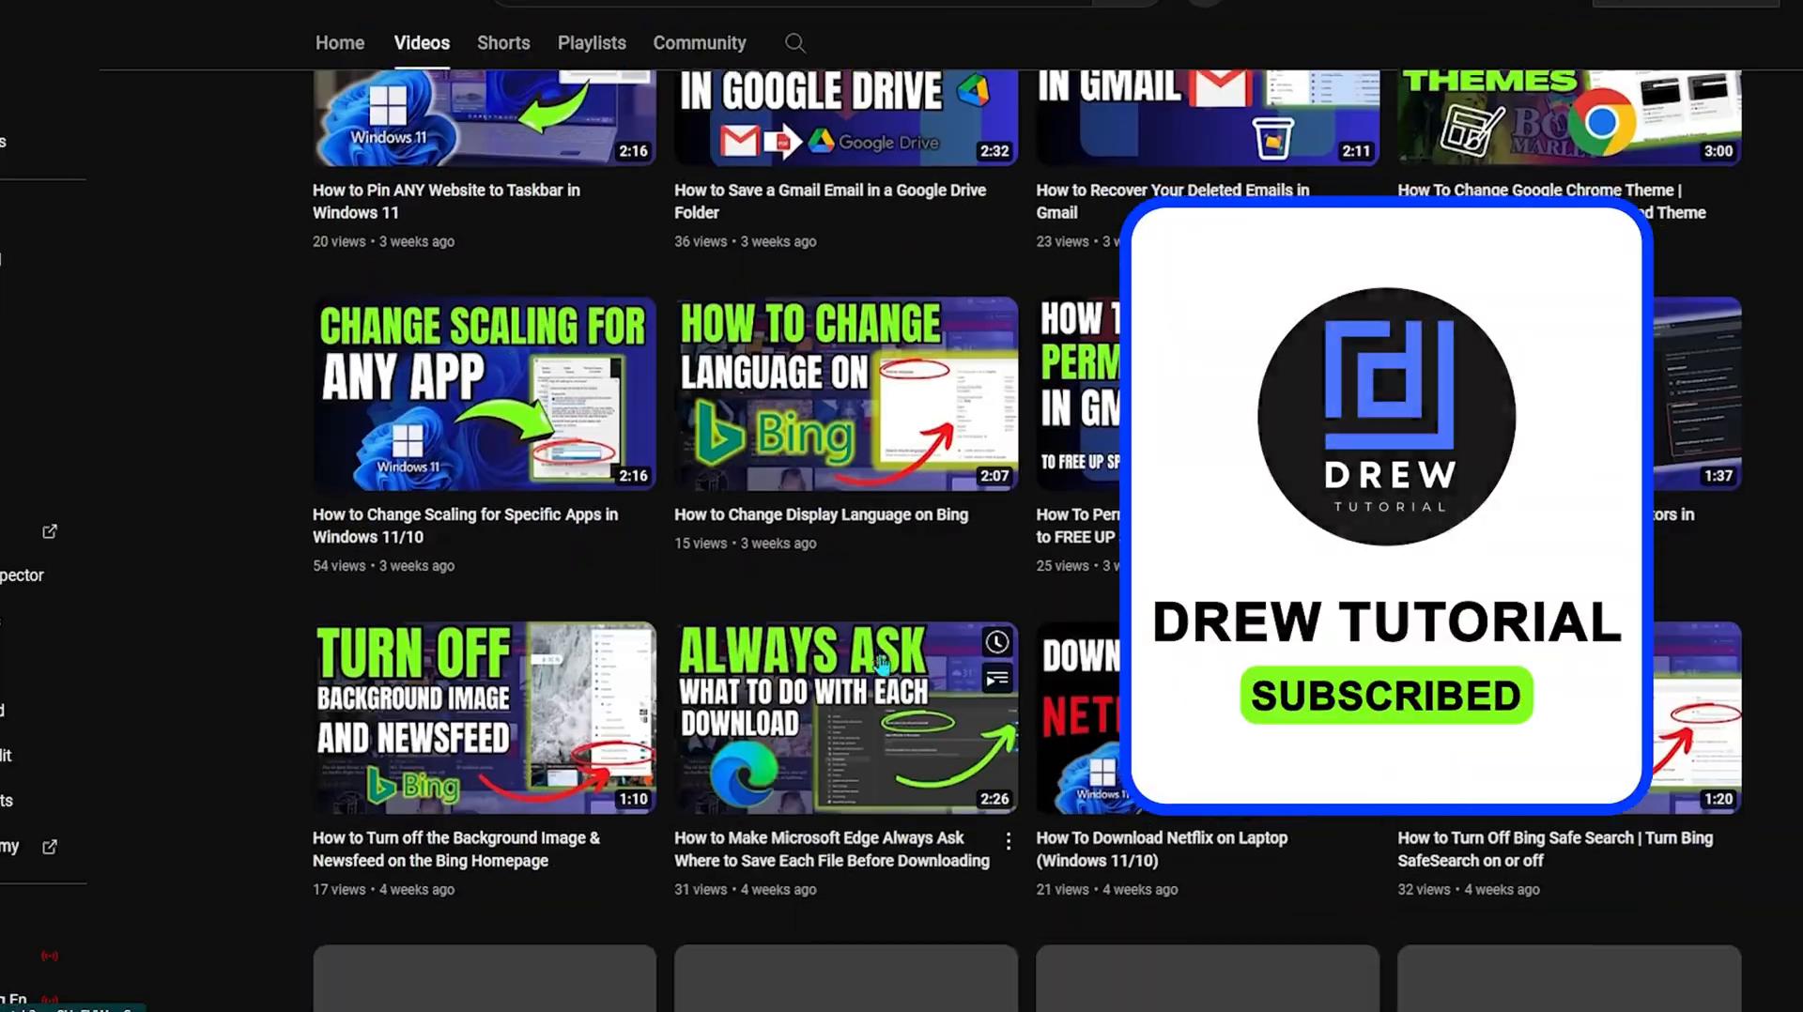
scroll(876, 664, down, 10)
scroll(882, 664, up, 10)
scroll(882, 663, up, 10)
scroll(881, 664, up, 5)
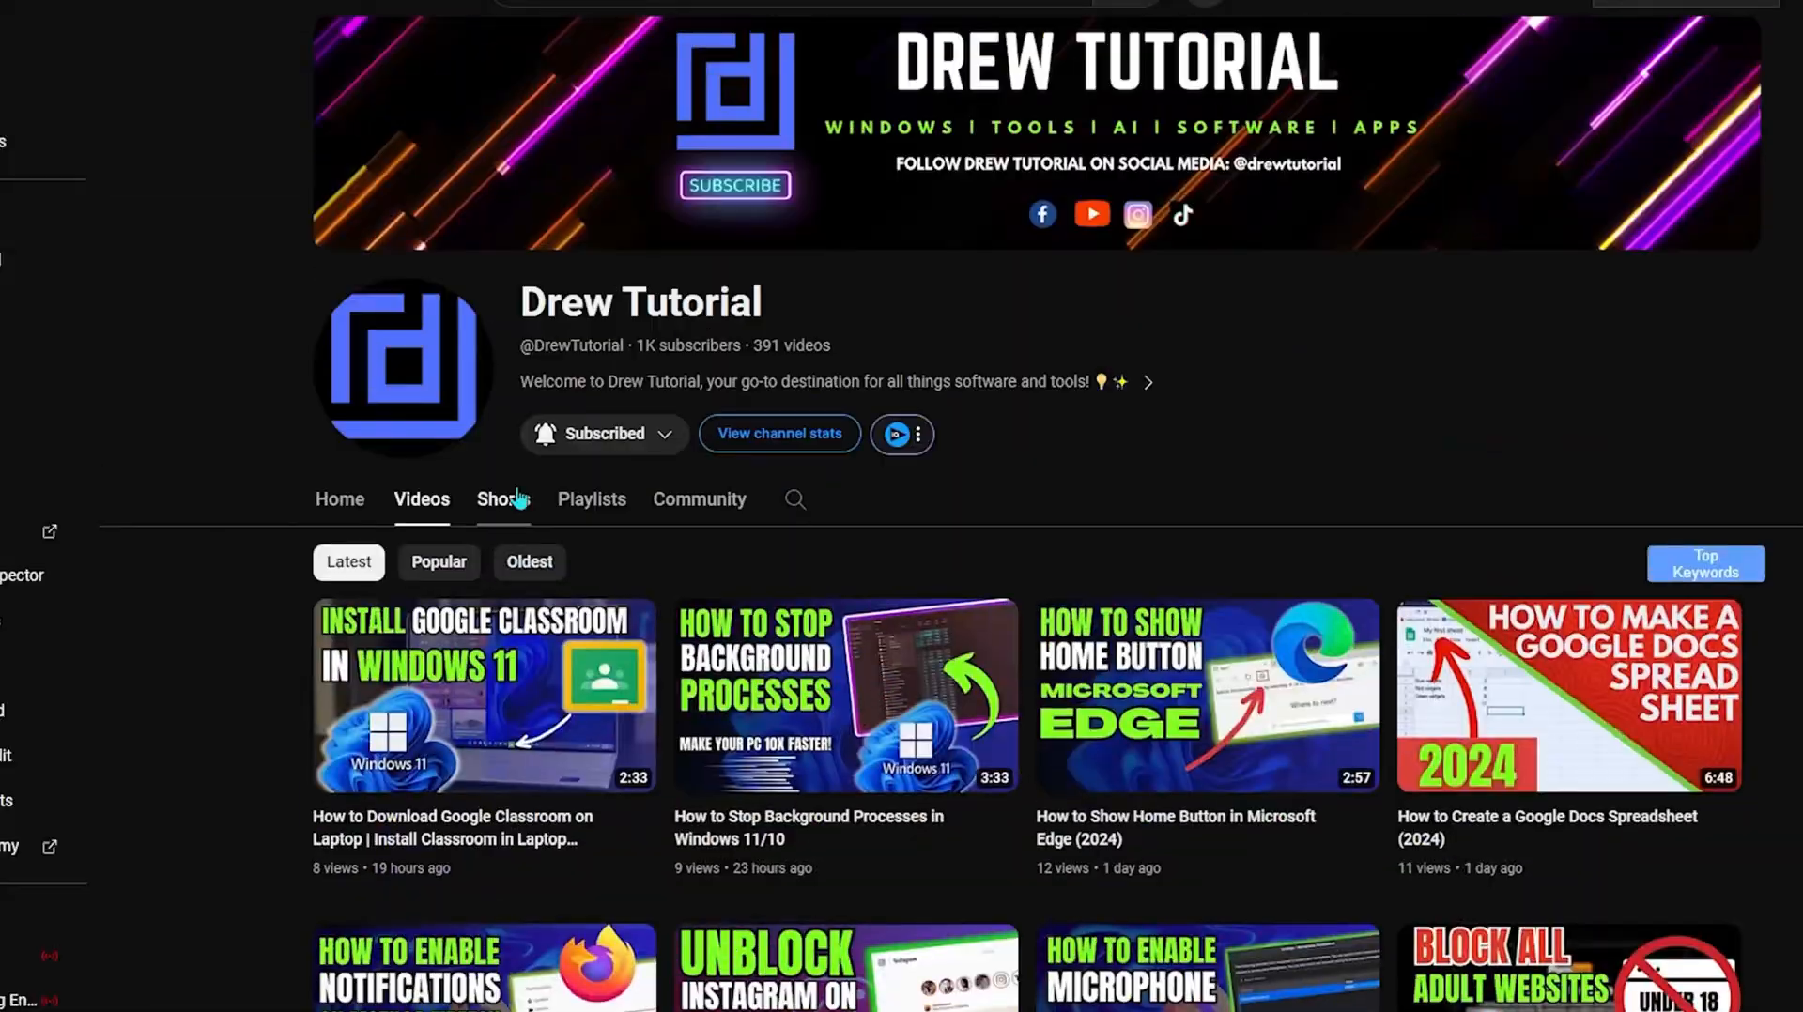
click(507, 501)
scroll(910, 719, down, 3)
scroll(910, 720, down, 10)
scroll(910, 720, down, 10)
scroll(910, 720, down, 10)
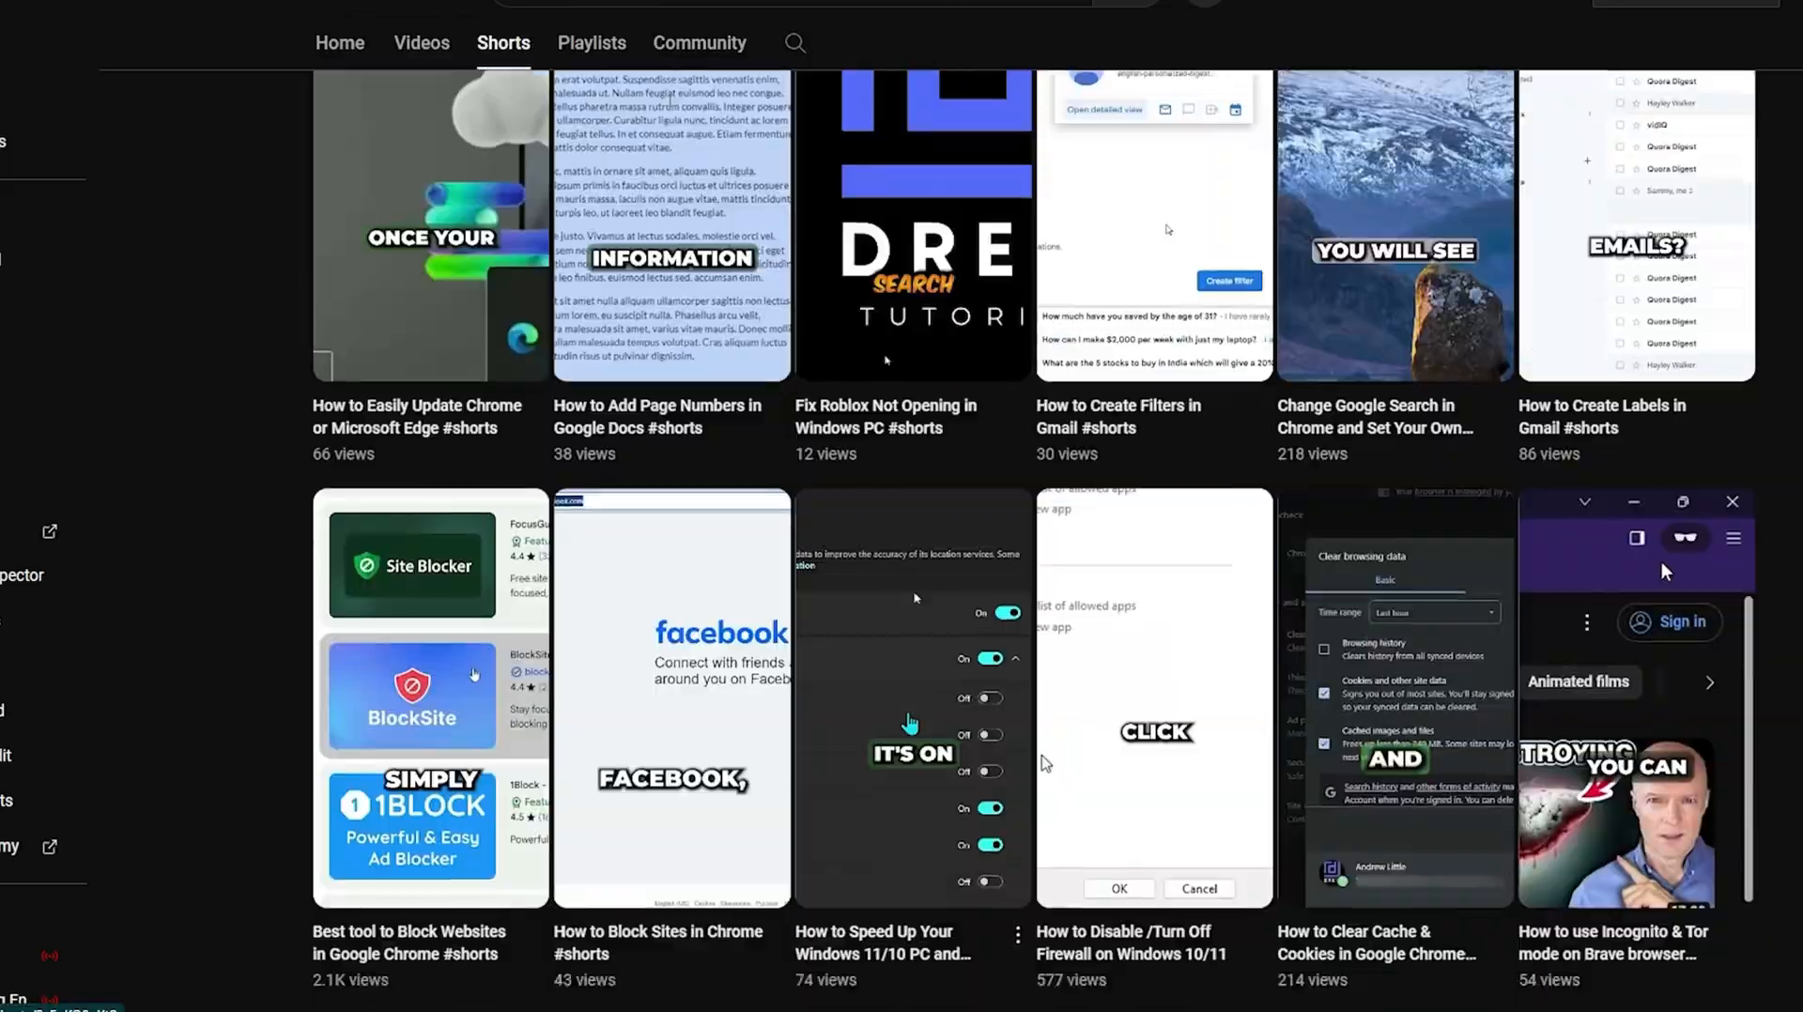
scroll(910, 720, down, 10)
scroll(910, 722, down, 10)
scroll(910, 722, down, 10)
scroll(910, 722, down, 10)
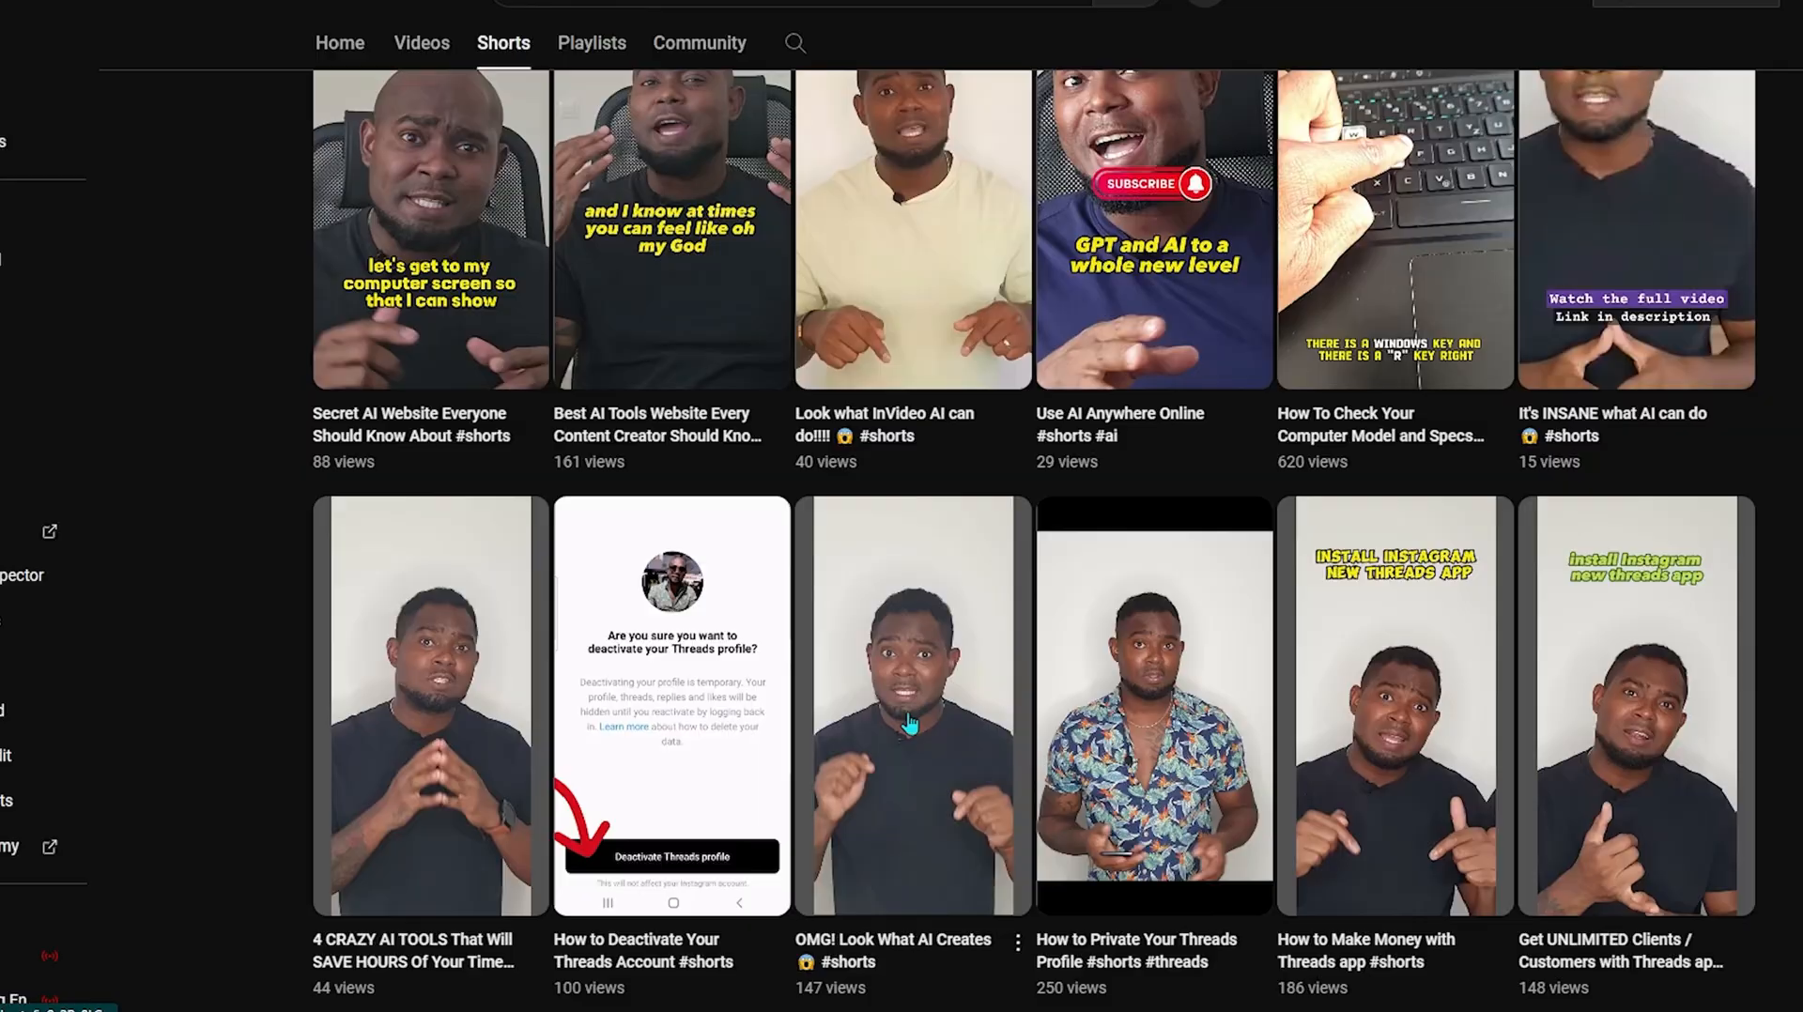
scroll(910, 722, up, 10)
scroll(910, 717, up, 10)
scroll(910, 709, up, 5)
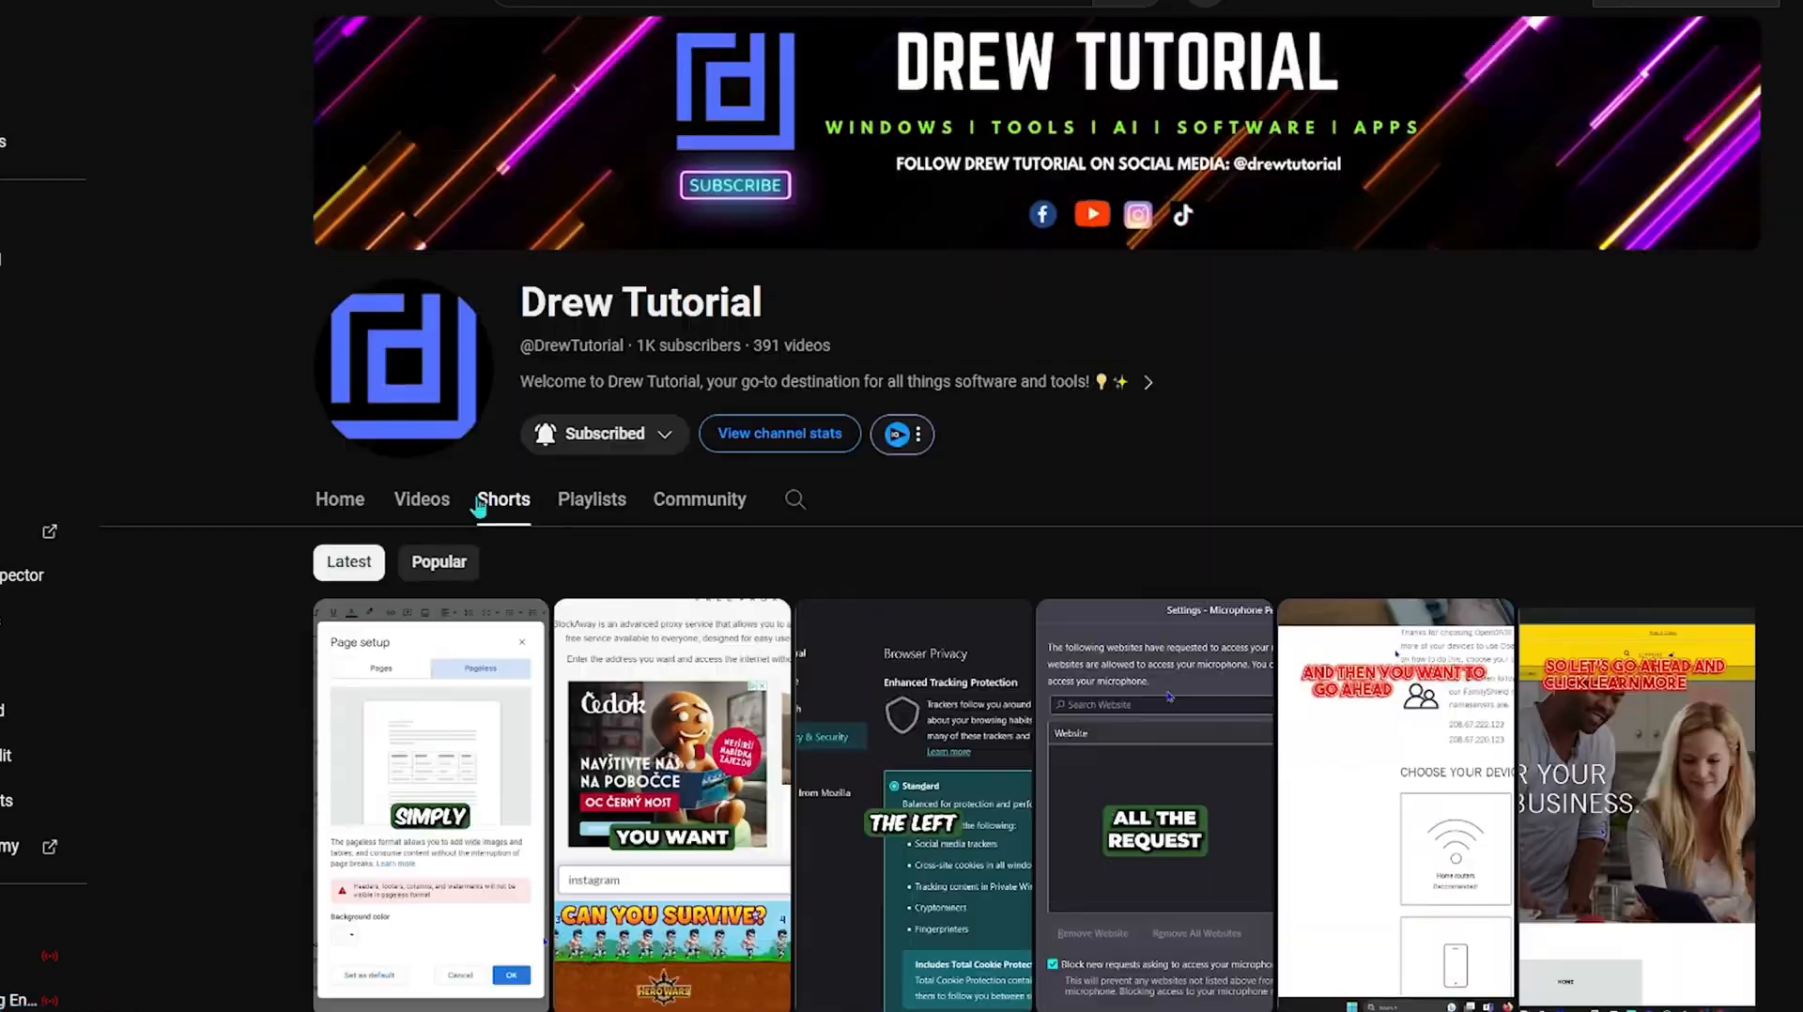